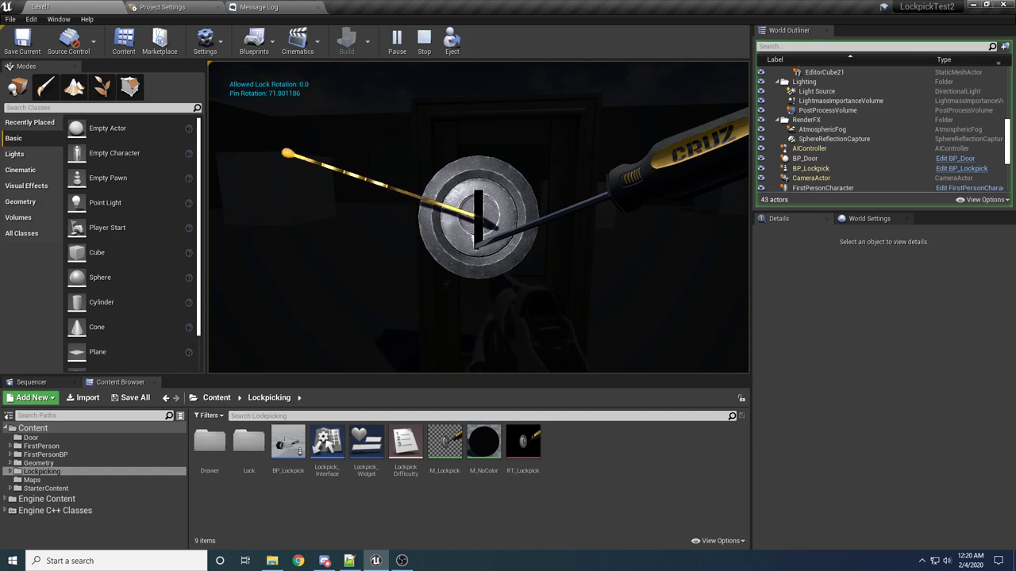
Step: Test the lockpicking in the running preview by turning the lock at different pin angles until the door is picked
{"action": "key", "text": "d"}
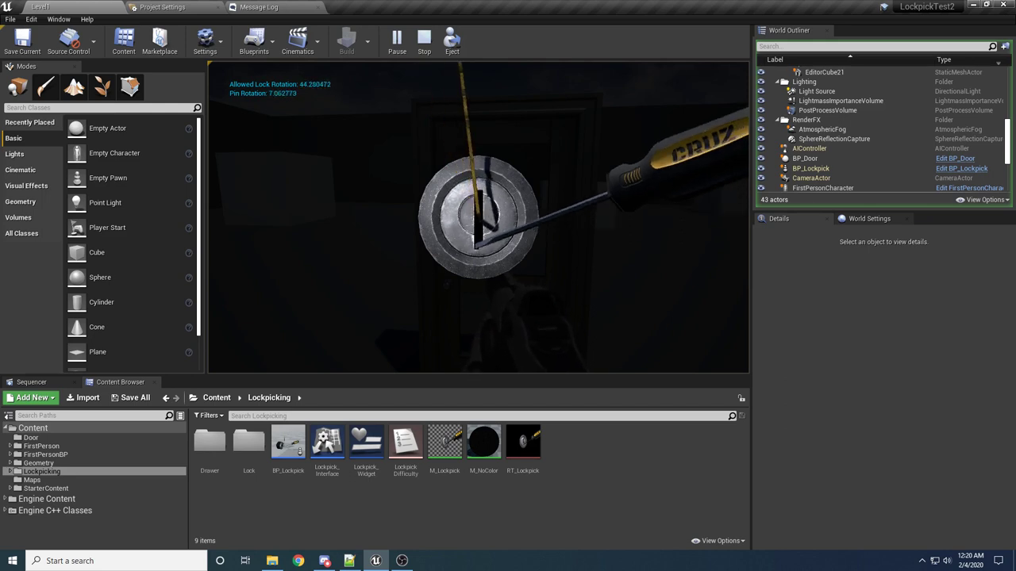
{"action": "key", "text": "d"}
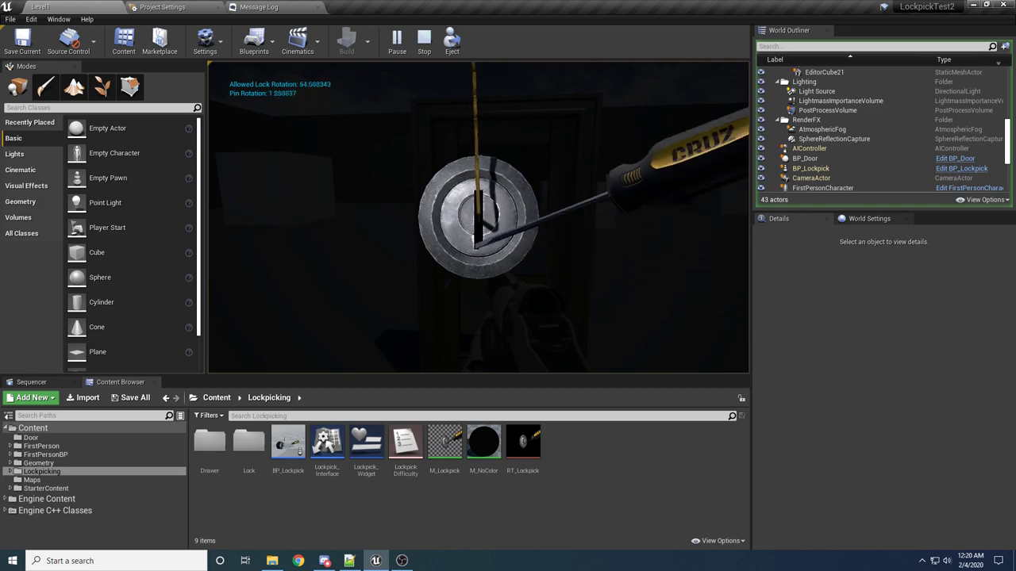
{"action": "key", "text": "d"}
{"action": "key", "text": "d"}
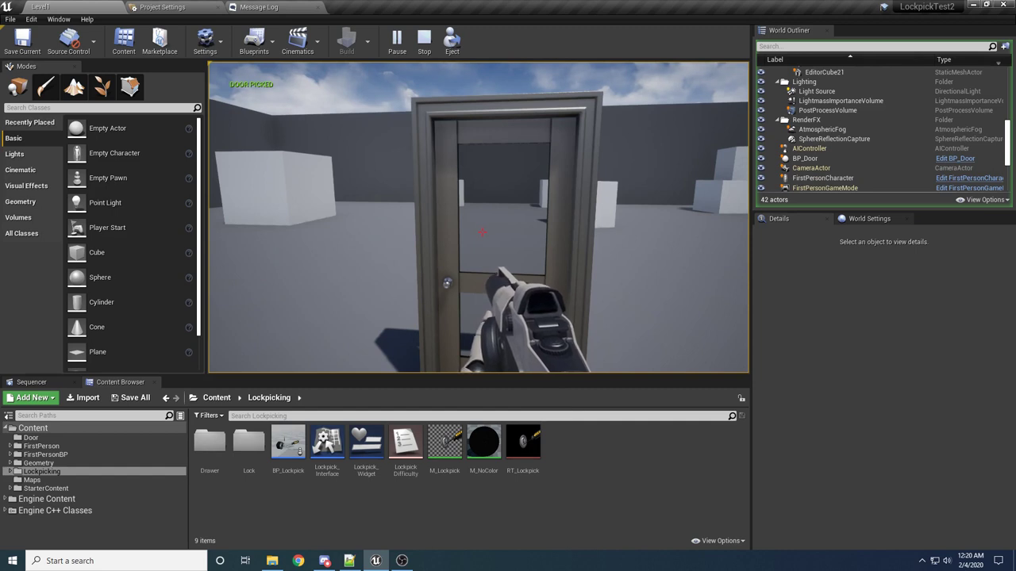
Step: Walk up to the door, pick its lock again in the preview, and end the play session
{"action": "key", "text": "w"}
{"action": "key", "text": "w"}
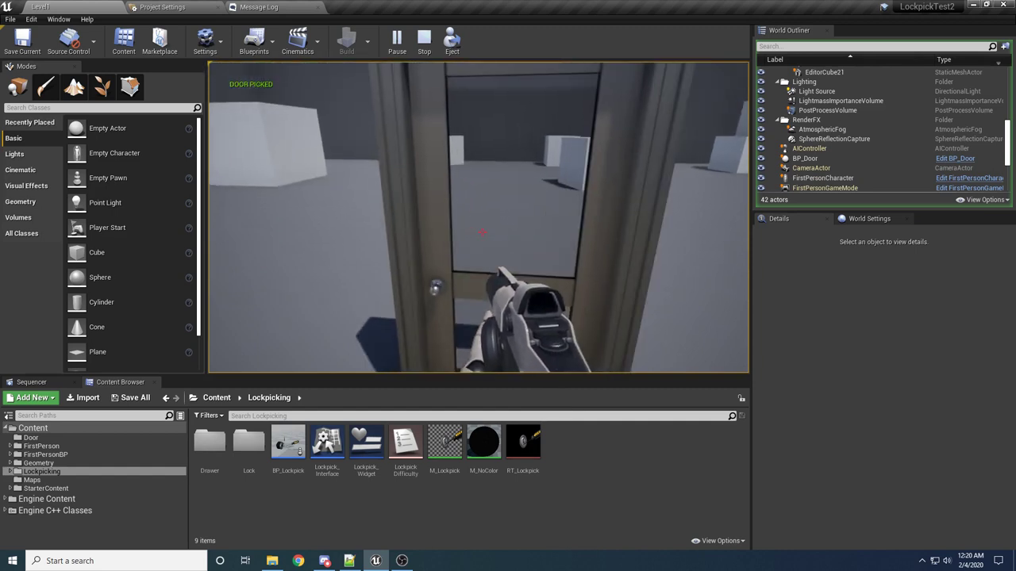
{"action": "key", "text": "e"}
{"action": "key", "text": "d"}
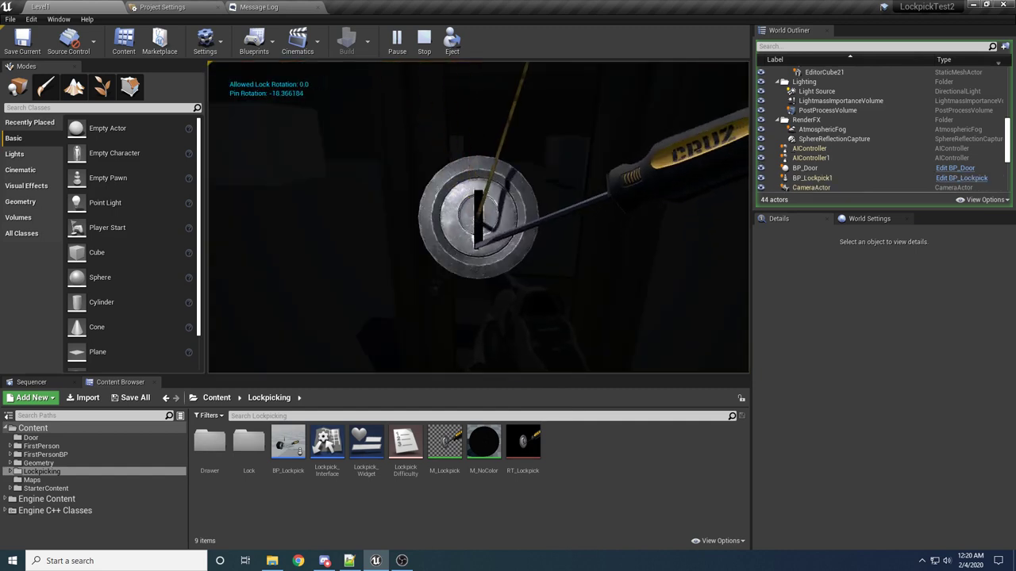
{"action": "key", "text": "d"}
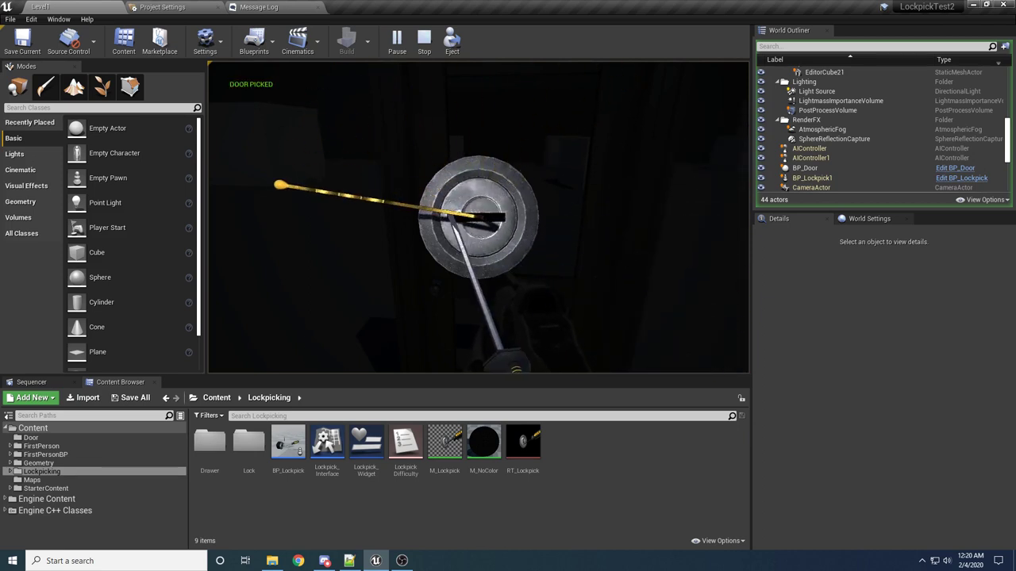
{"action": "key", "text": "s"}
{"action": "key", "text": "w"}
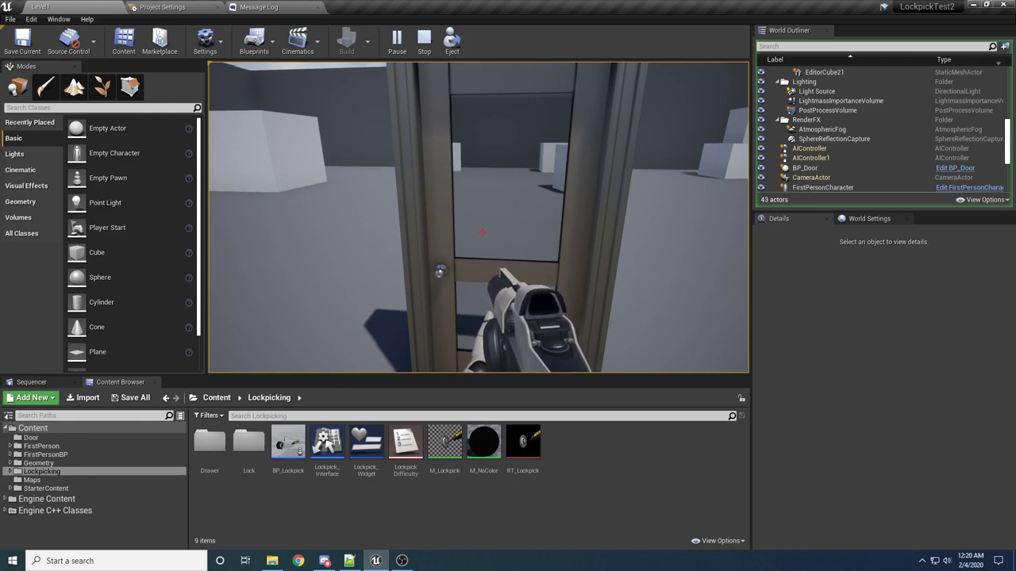
{"action": "key", "text": "Escape"}
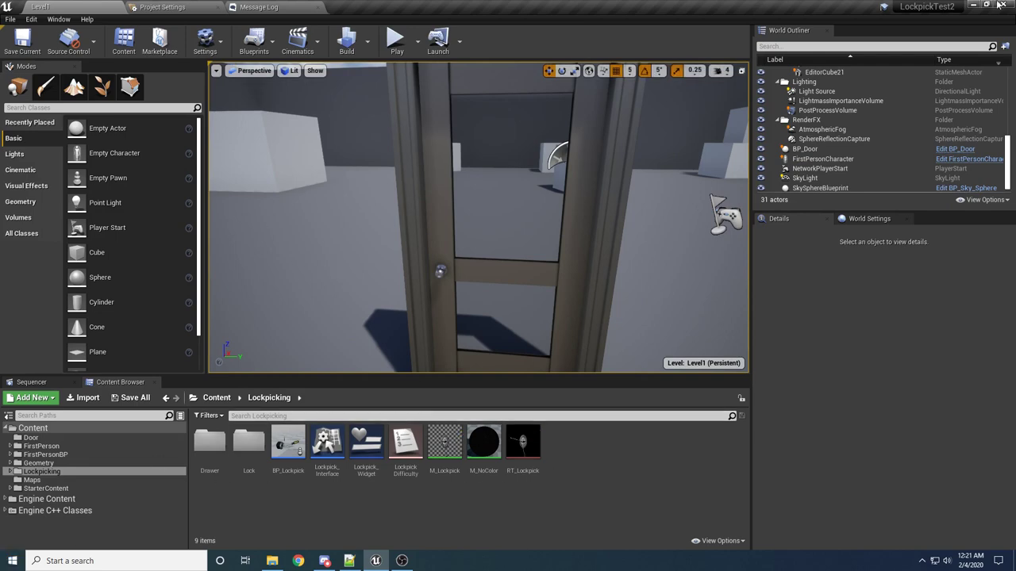
Step: Open the Epic Games Launcher and launch Unreal Engine 4.24.1
{"action": "left_click", "coordinate": [11, 561]}
{"action": "type", "text": "e"}
{"action": "key", "text": "Return"}
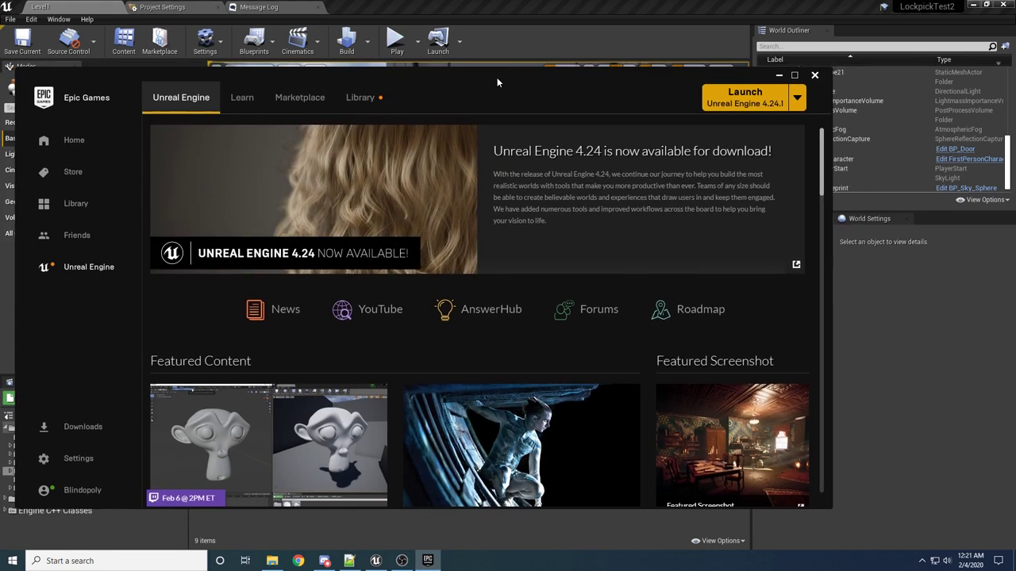
{"action": "left_click", "coordinate": [767, 112]}
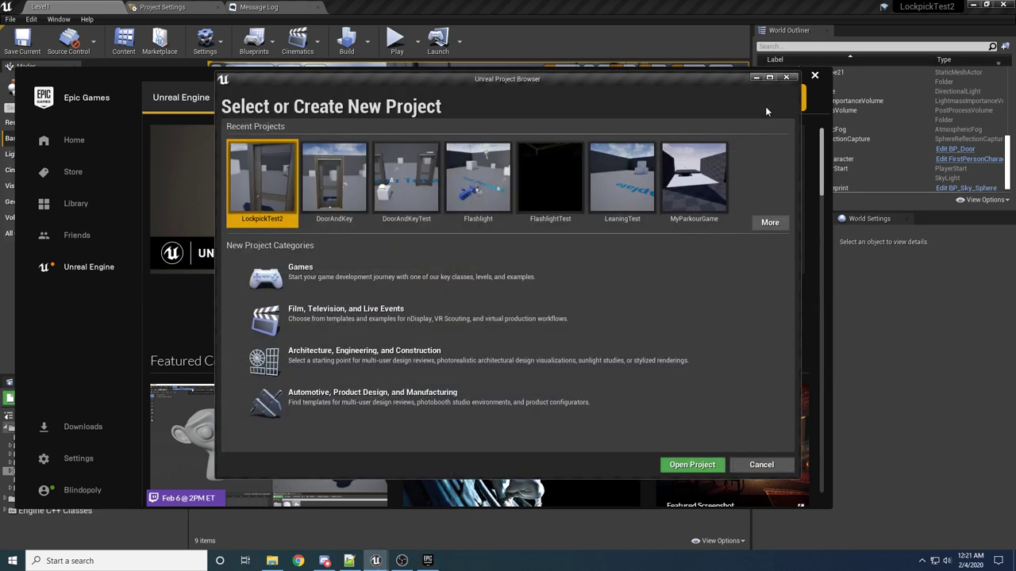
Step: Start a new project in the Games category with the First Person template
{"action": "left_click", "coordinate": [309, 278]}
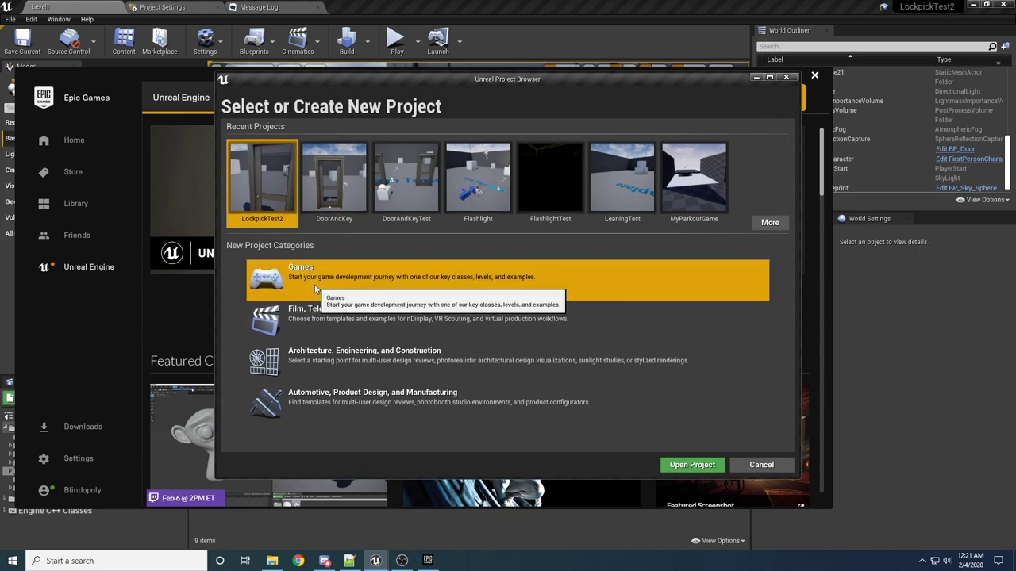
{"action": "left_click", "coordinate": [623, 465]}
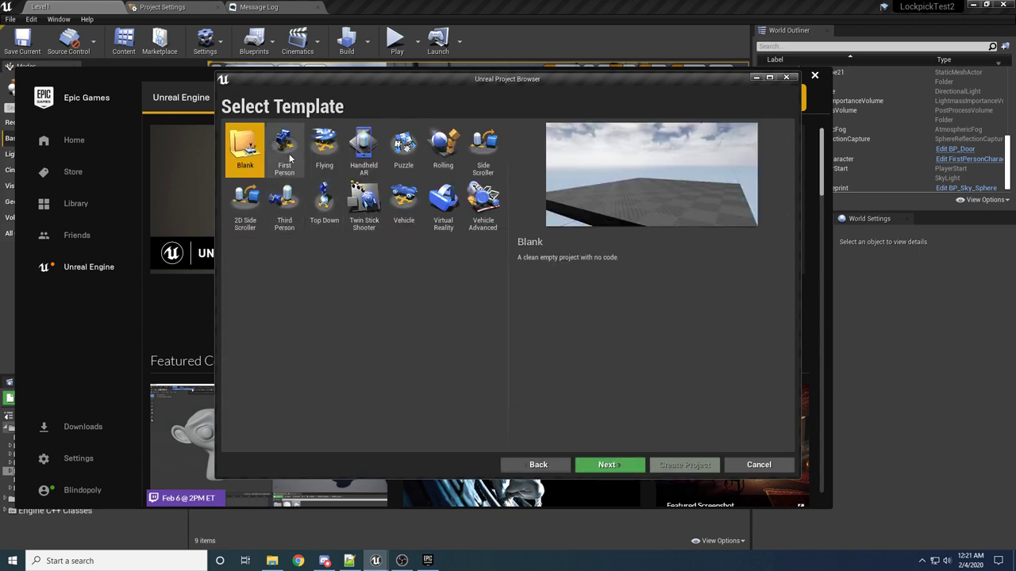
{"action": "left_click", "coordinate": [287, 148]}
{"action": "left_click", "coordinate": [597, 464]}
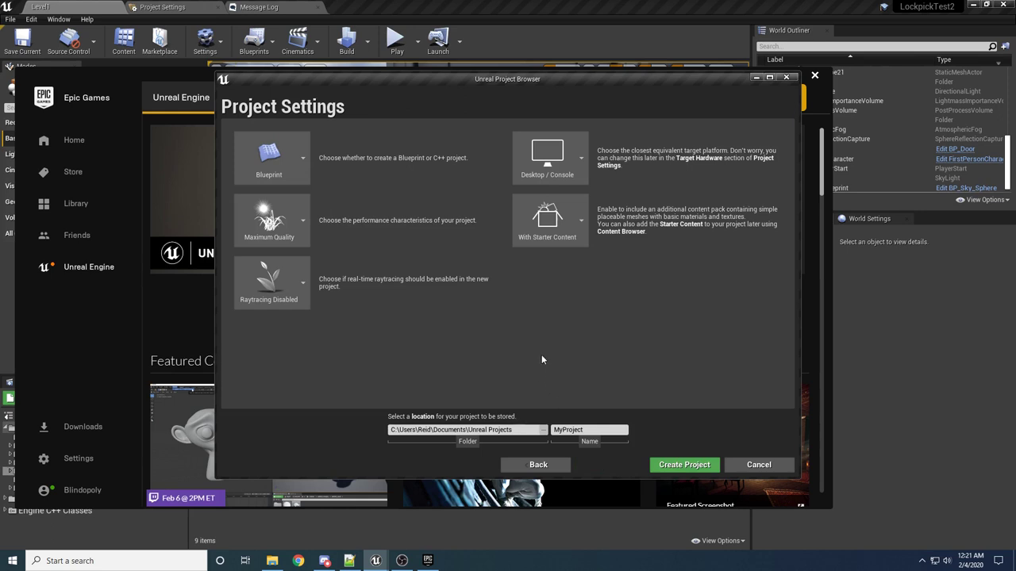
Step: Keep With Starter Content selected, name the project Lockpicking and create it
{"action": "left_click", "coordinate": [566, 229]}
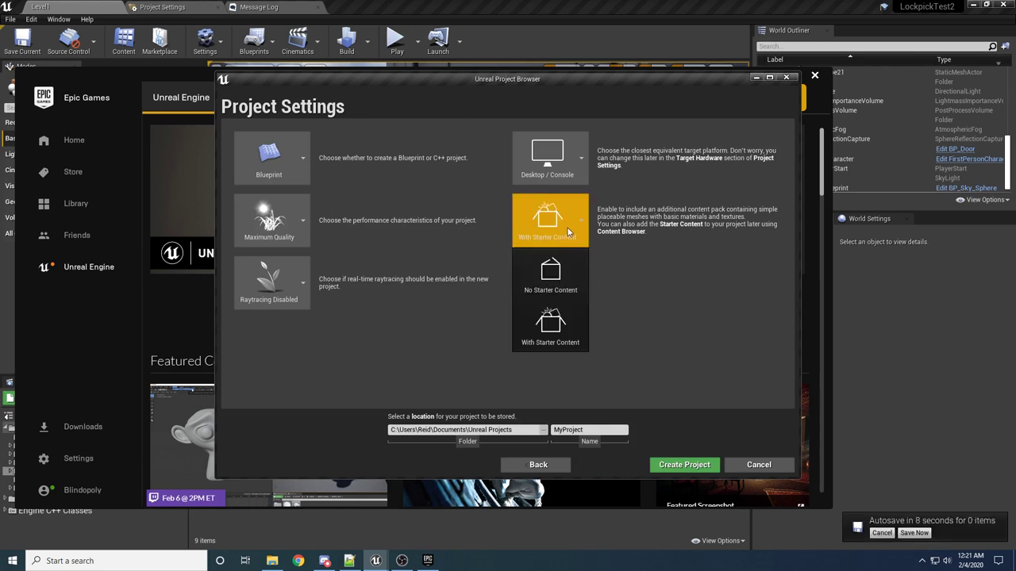
{"action": "left_click", "coordinate": [574, 323]}
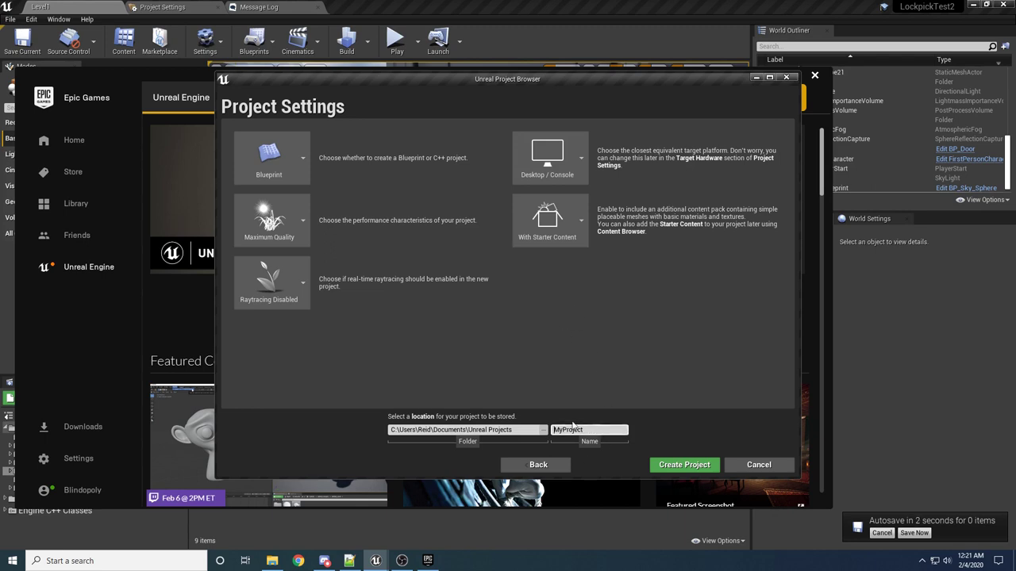
{"action": "double_click", "coordinate": [575, 429]}
{"action": "key", "text": "BackSpace"}
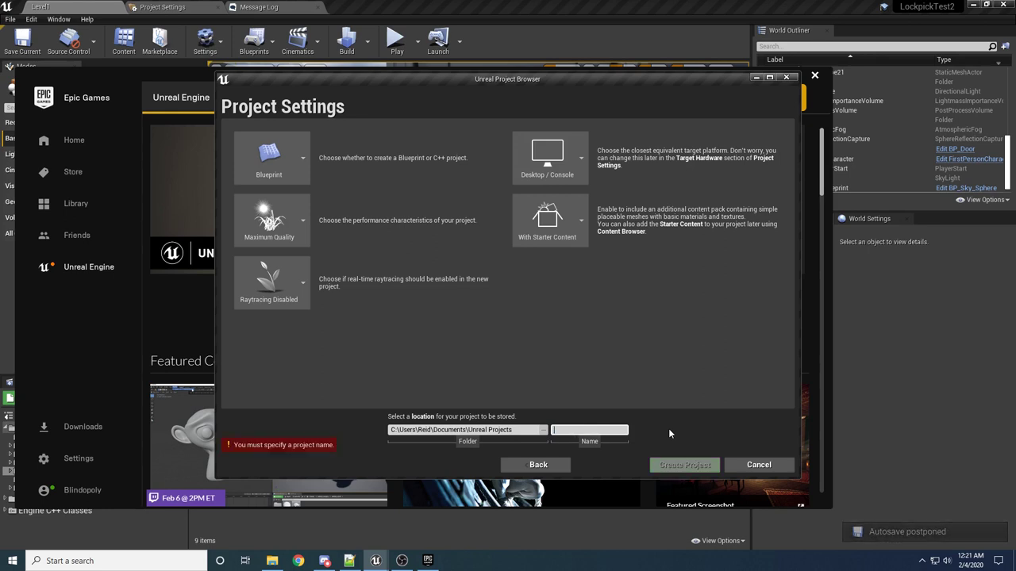
{"action": "type", "text": "Lockpicking"}
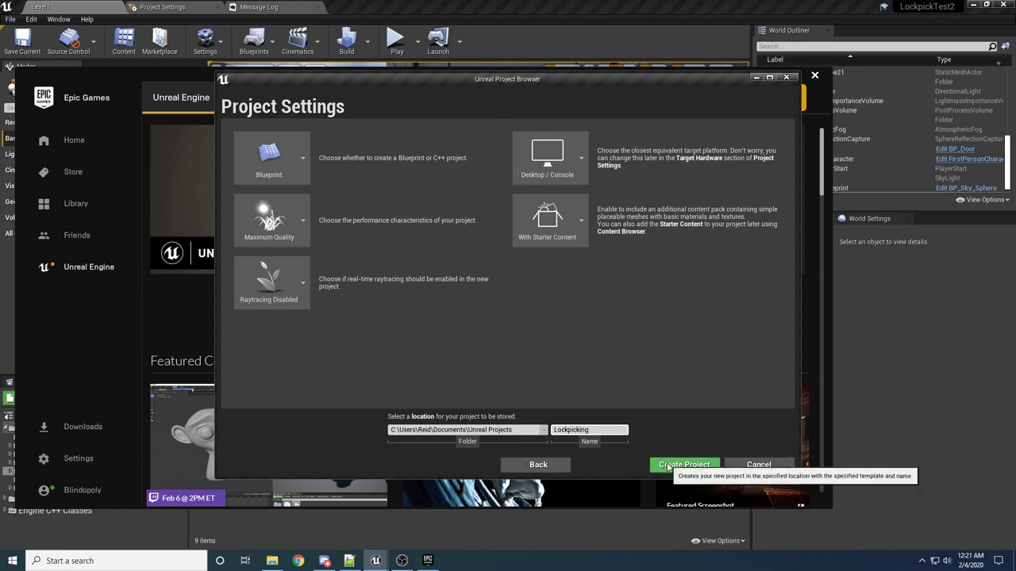
{"action": "left_click", "coordinate": [680, 467]}
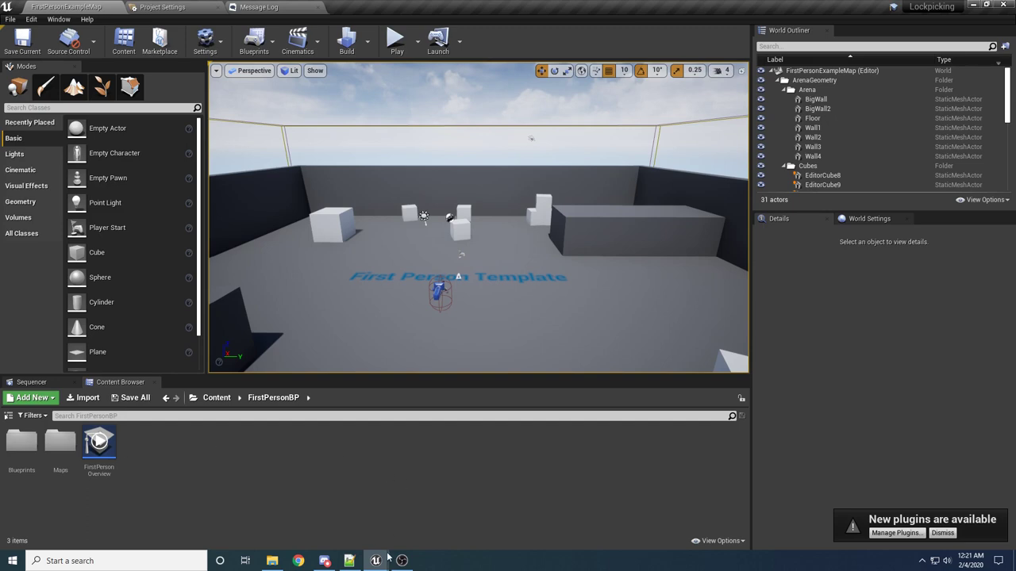
Step: Move the LockpickTest2 editor window off this screen and bring the new project's level into closer view
{"action": "left_click", "coordinate": [318, 507]}
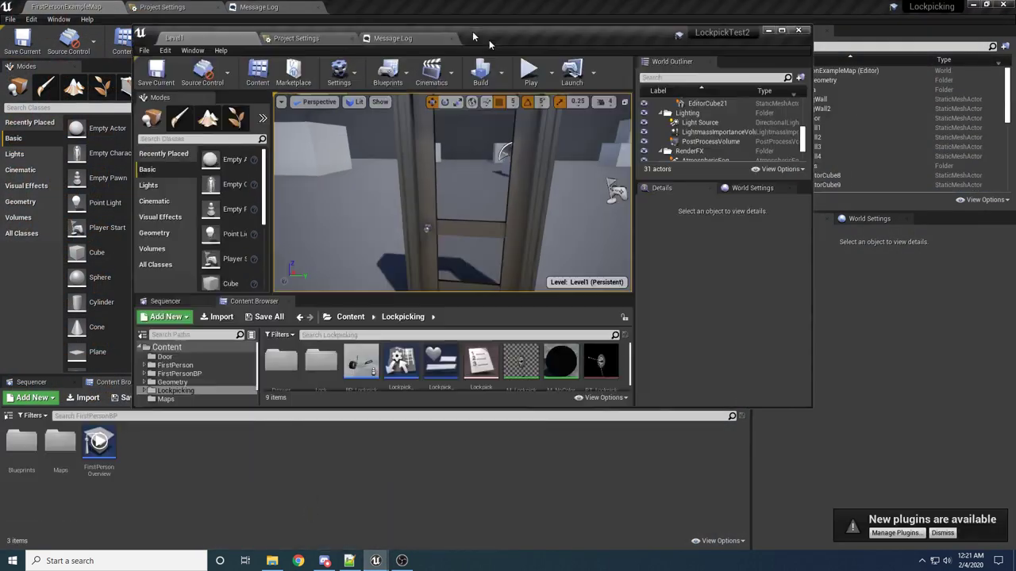
{"action": "left_click_drag", "start_coordinate": [474, 33], "coordinate": [1015, 258]}
{"action": "scroll", "coordinate": [580, 234], "scroll_direction": "up", "scroll_amount": 10}
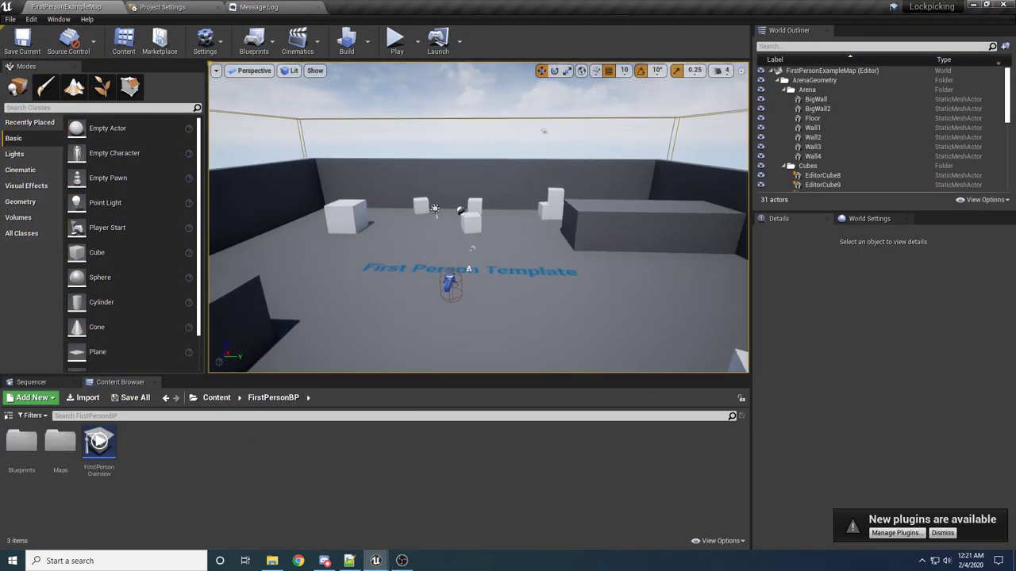
{"action": "scroll", "coordinate": [564, 305], "scroll_direction": "up", "scroll_amount": 1}
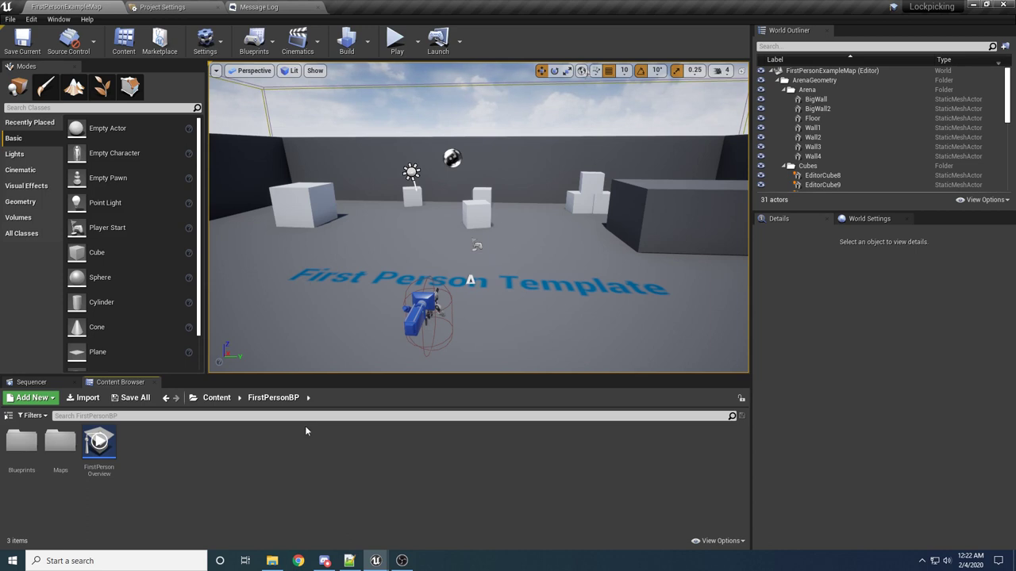
Step: Show the folder tree of the Content Browser and create a folder named Lockpicking in Content
{"action": "left_click", "coordinate": [217, 398]}
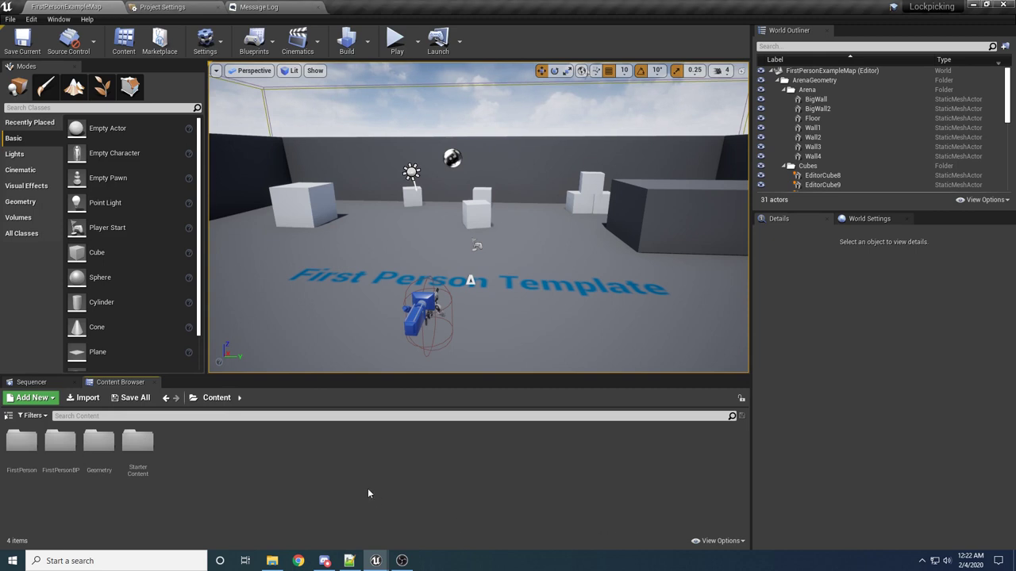
{"action": "left_click", "coordinate": [9, 415]}
{"action": "right_click", "coordinate": [463, 478]}
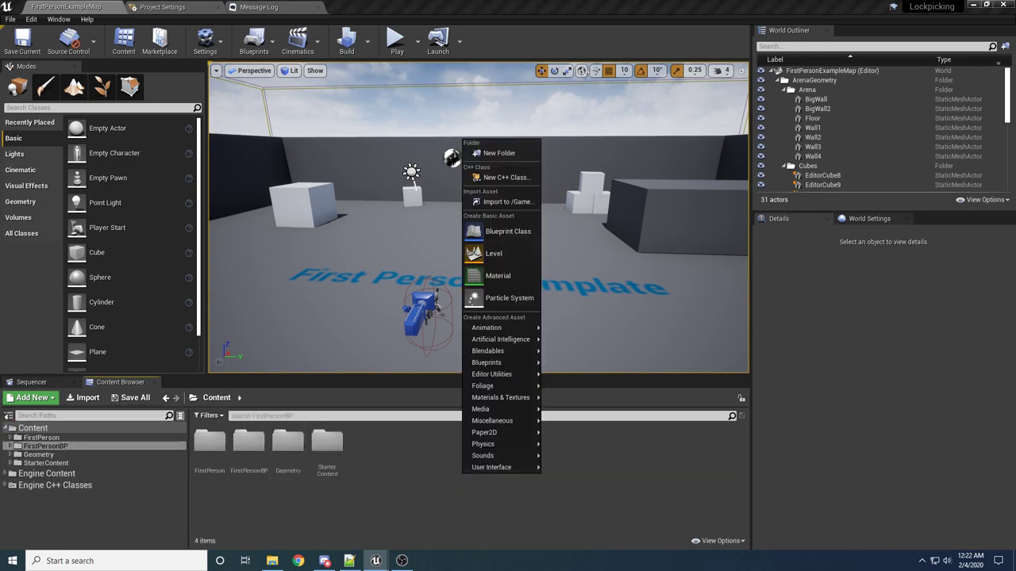
{"action": "left_click", "coordinate": [477, 154]}
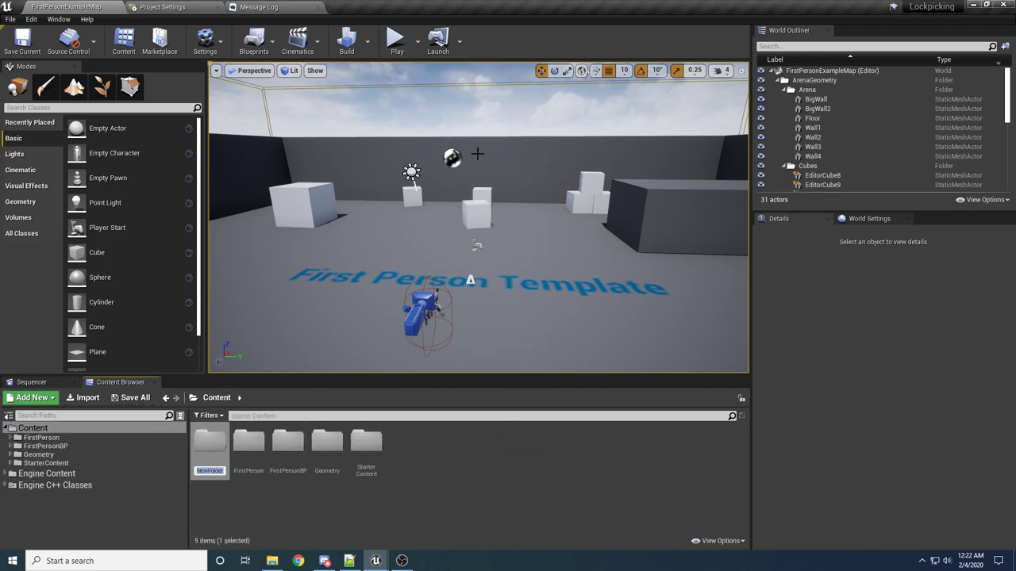
{"action": "type", "text": "Lockpicking"}
{"action": "key", "text": "Return"}
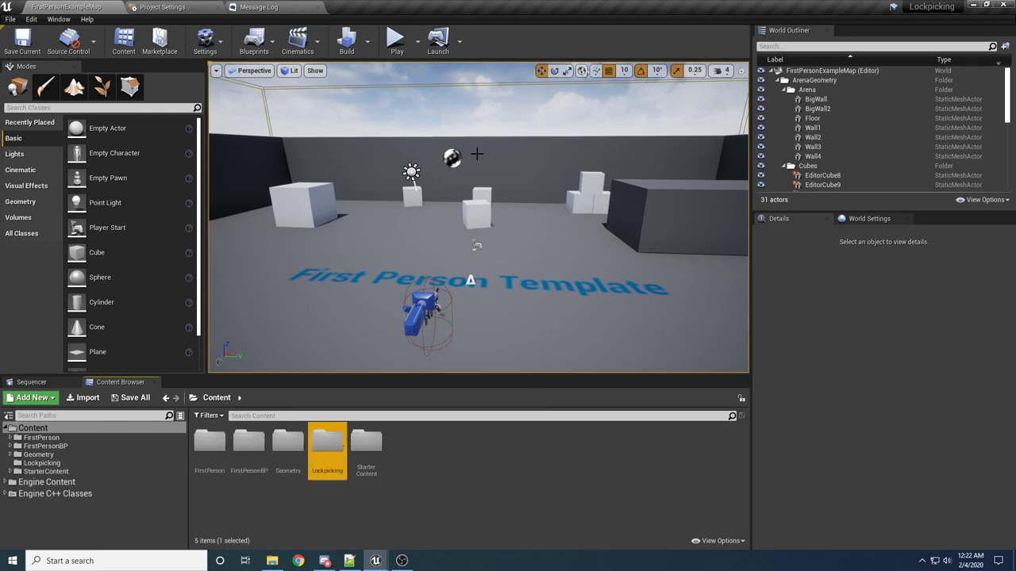
Step: Create a folder named Lock inside the Lockpicking folder and open it
{"action": "double_click", "coordinate": [325, 446]}
{"action": "right_click", "coordinate": [312, 451]}
{"action": "left_click", "coordinate": [354, 130]}
{"action": "type", "text": "Lock"}
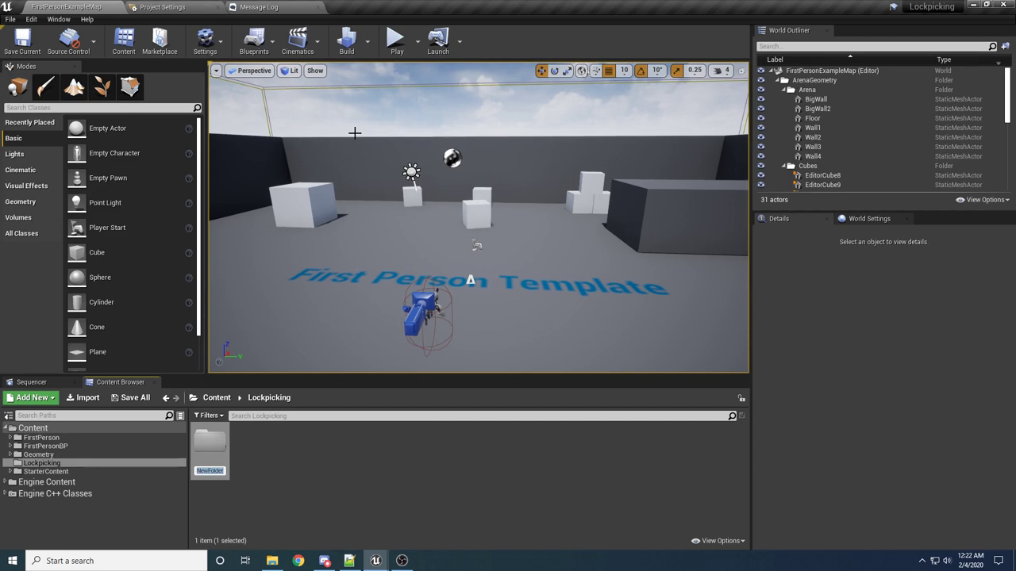
{"action": "key", "text": "Return"}
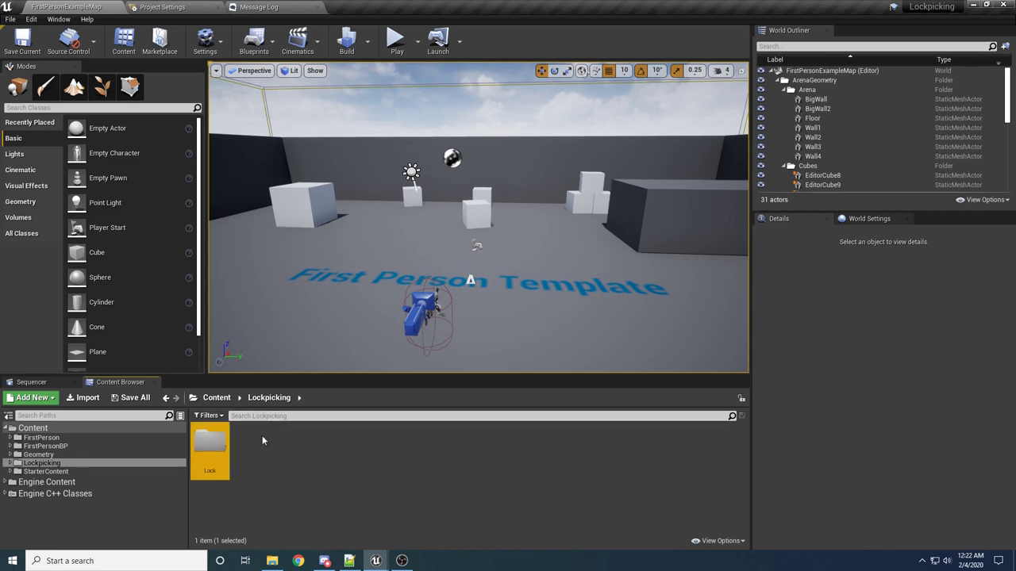
{"action": "double_click", "coordinate": [209, 449]}
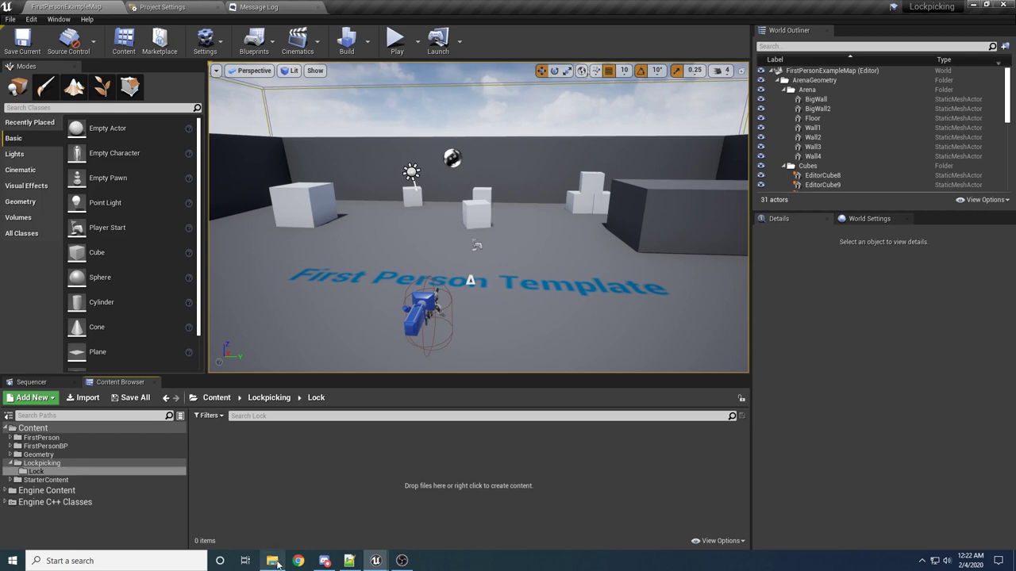
Step: Switch to File Explorer, open the LockpickSet folder inside LockpickResources, and place its window so the empty Lock folder area is accessible
{"action": "mouse_move", "coordinate": [277, 563]}
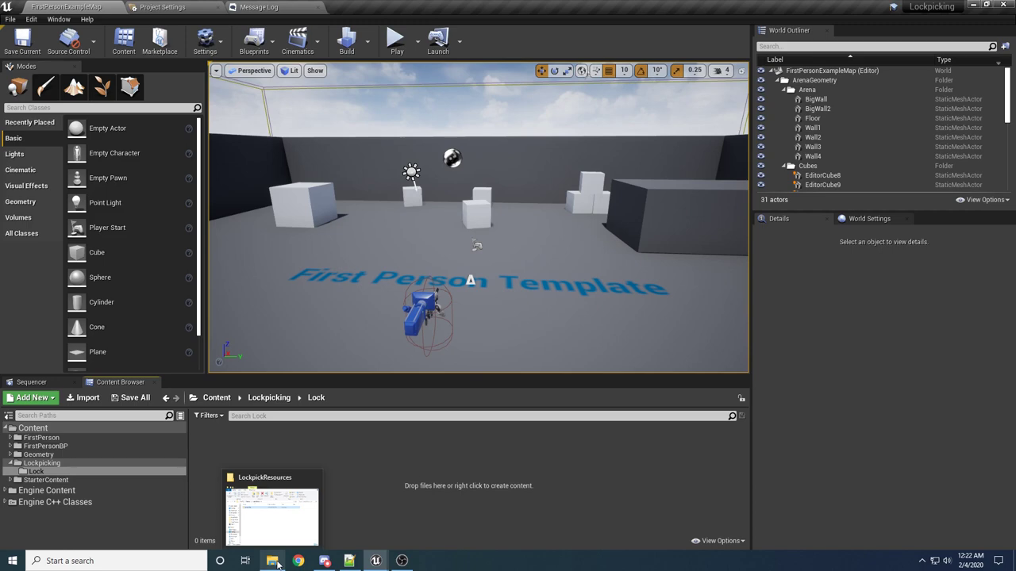
{"action": "left_click", "coordinate": [273, 561]}
{"action": "left_click_drag", "start_coordinate": [576, 171], "coordinate": [556, 184]}
{"action": "double_click", "coordinate": [535, 291]}
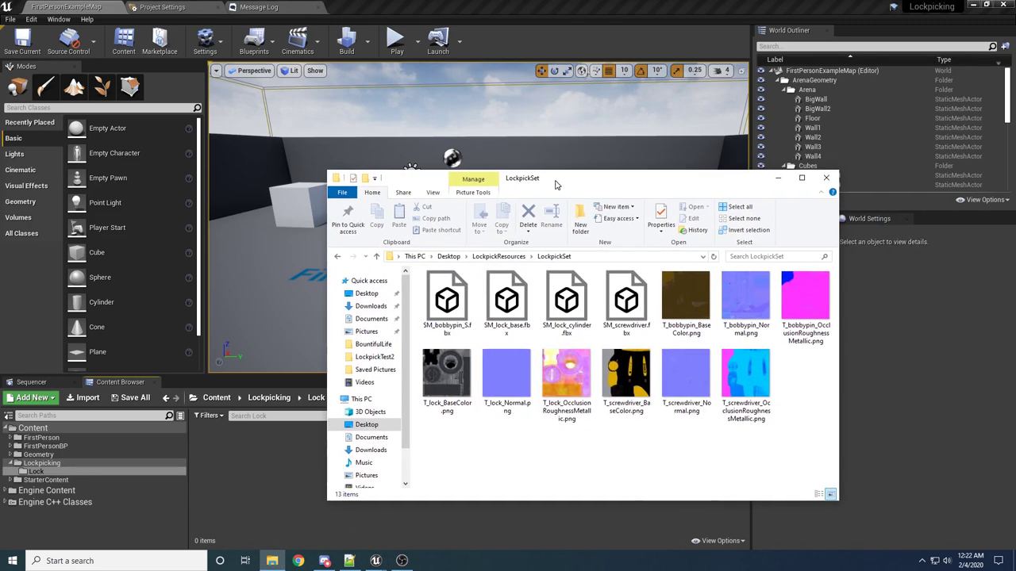
{"action": "left_click", "coordinate": [514, 260]}
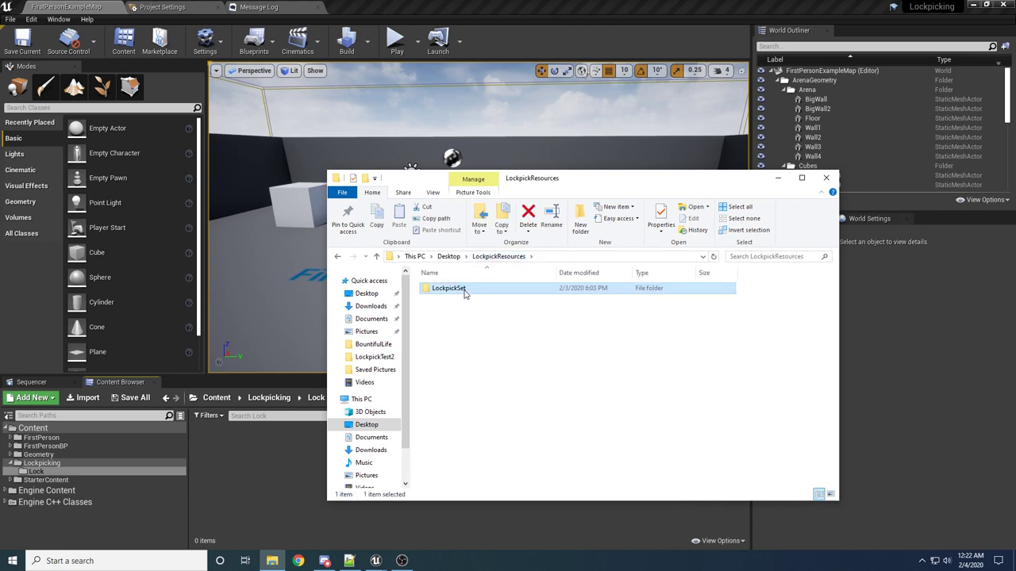
{"action": "double_click", "coordinate": [465, 292]}
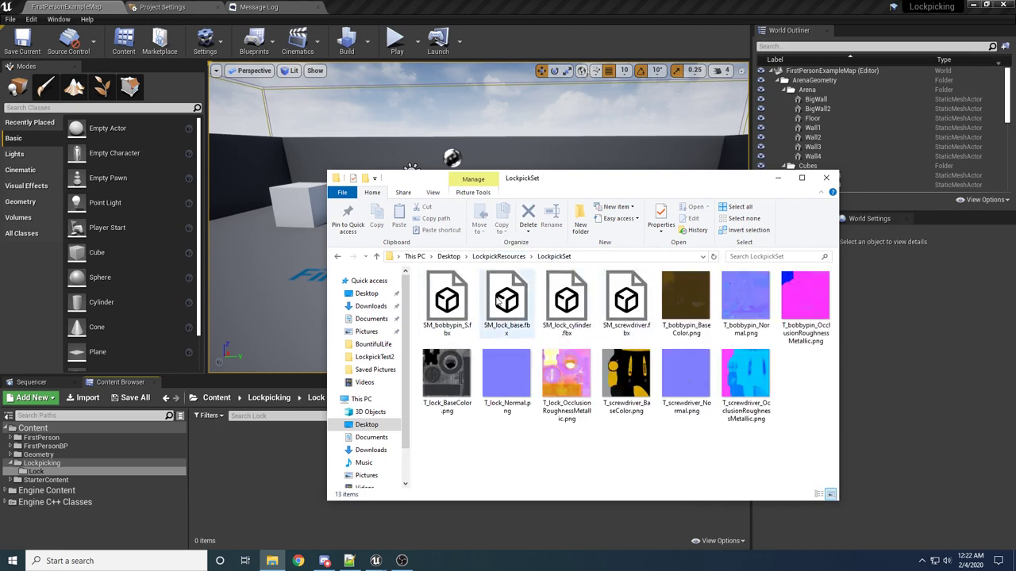
{"action": "left_click", "coordinate": [520, 277]}
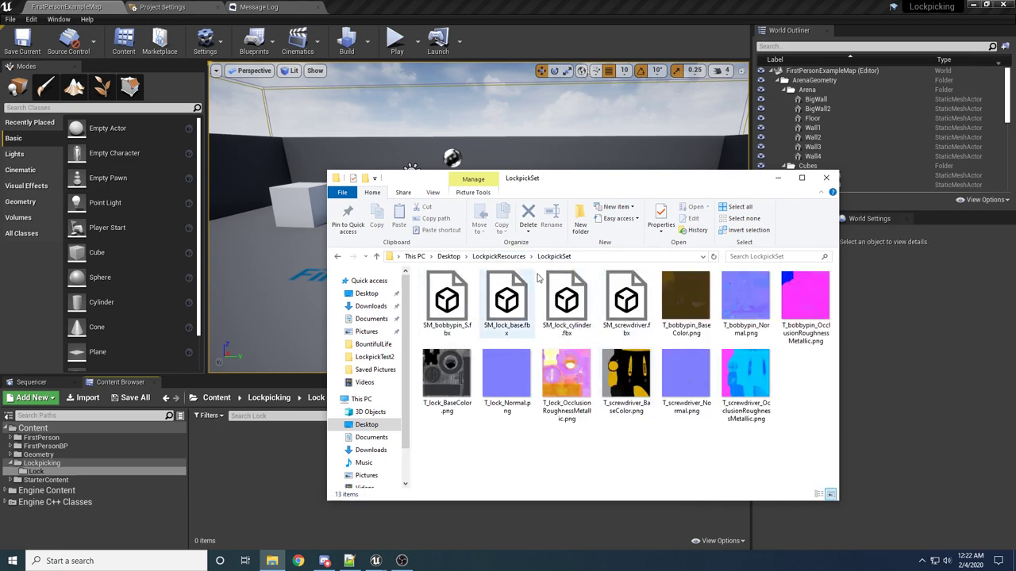
{"action": "left_click", "coordinate": [463, 300]}
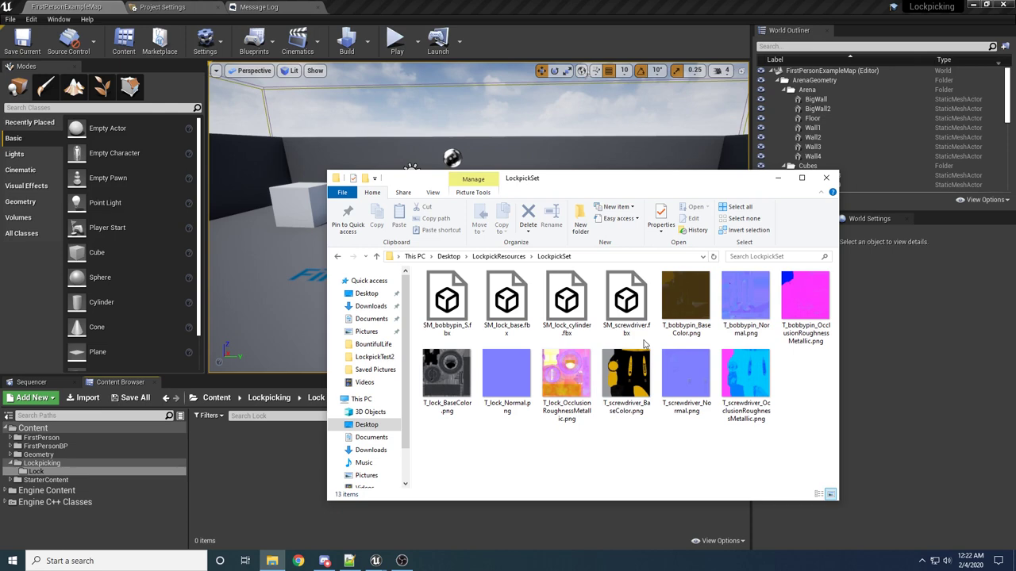
{"action": "left_click_drag", "start_coordinate": [561, 181], "coordinate": [628, 123]}
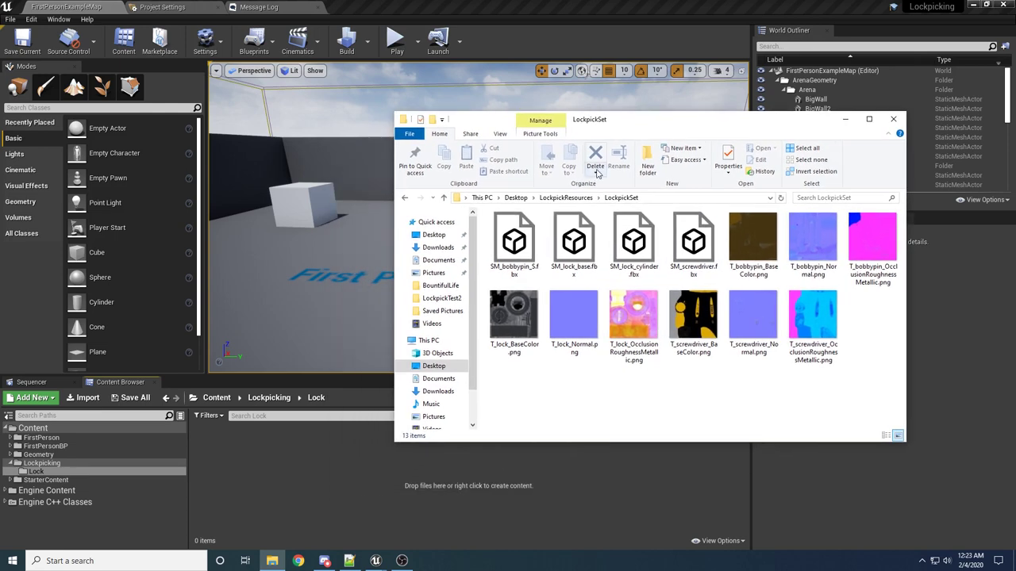
Step: Import SM_bobbypin_S.fbx from the LockpickSet folder into the Lock folder with an import uniform scale of 10
{"action": "left_click", "coordinate": [512, 242]}
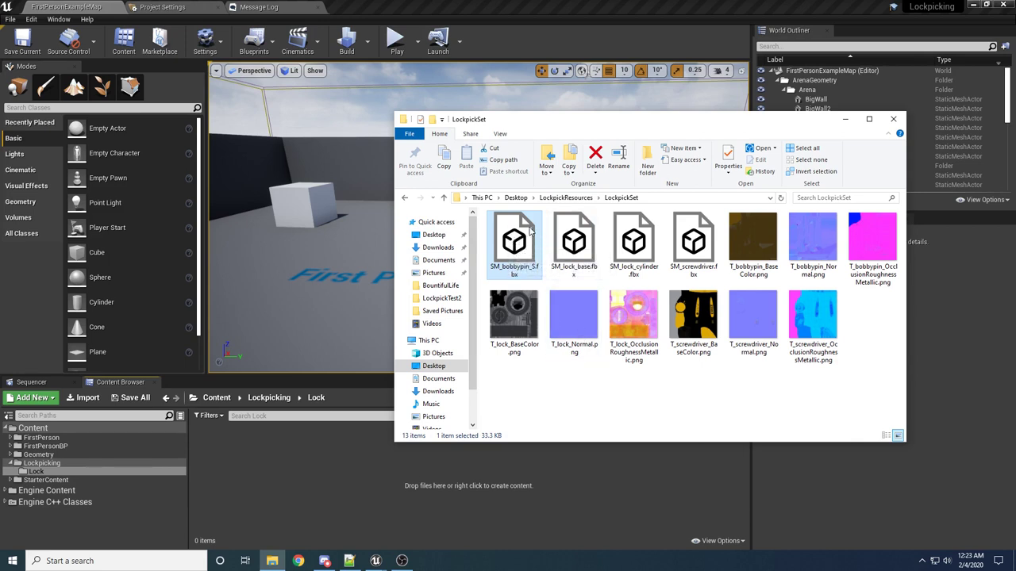
{"action": "left_click_drag", "start_coordinate": [530, 229], "coordinate": [242, 473]}
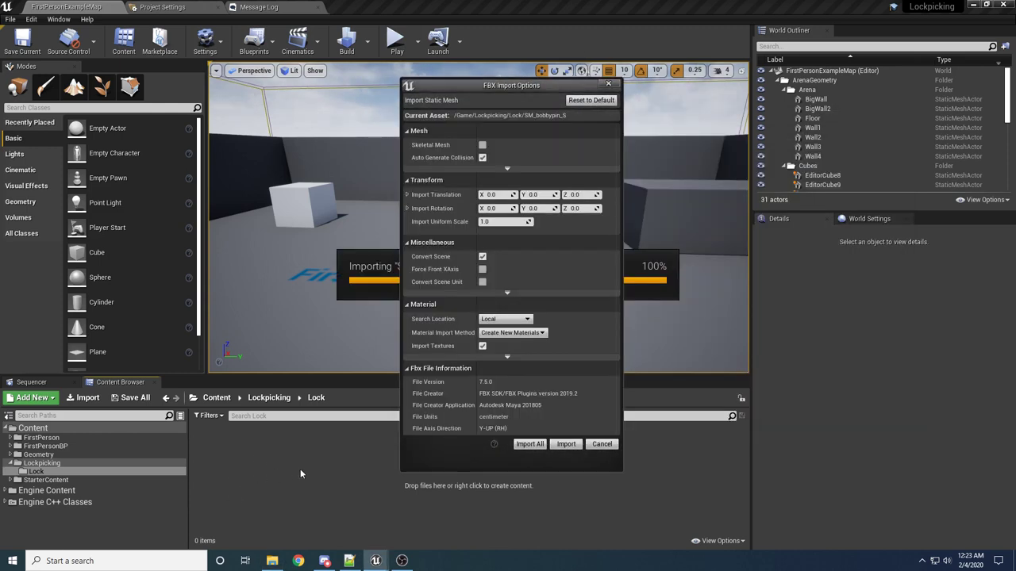
{"action": "left_click", "coordinate": [489, 222]}
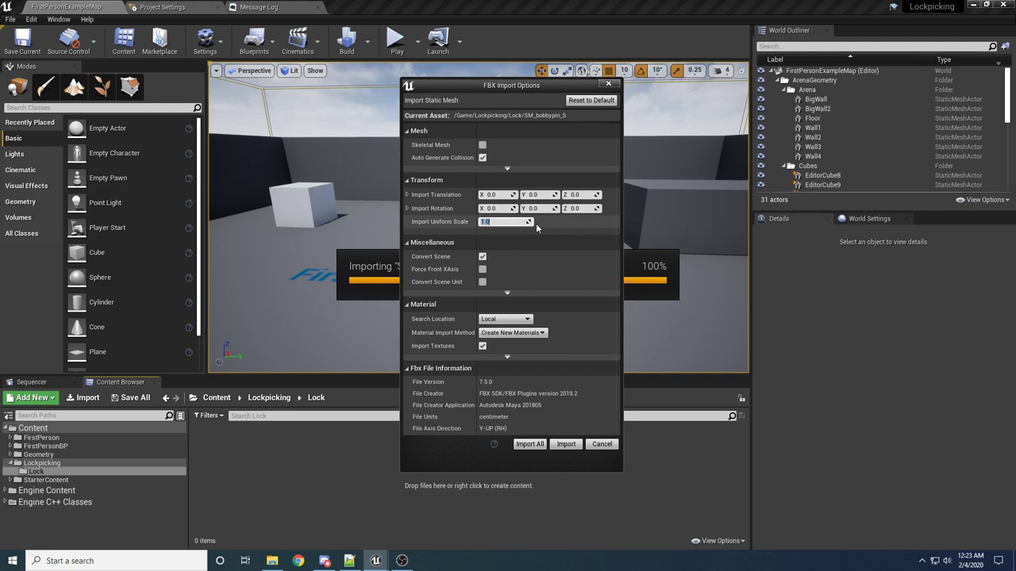
{"action": "type", "text": "10"}
{"action": "left_click_drag", "start_coordinate": [484, 85], "coordinate": [436, 97]}
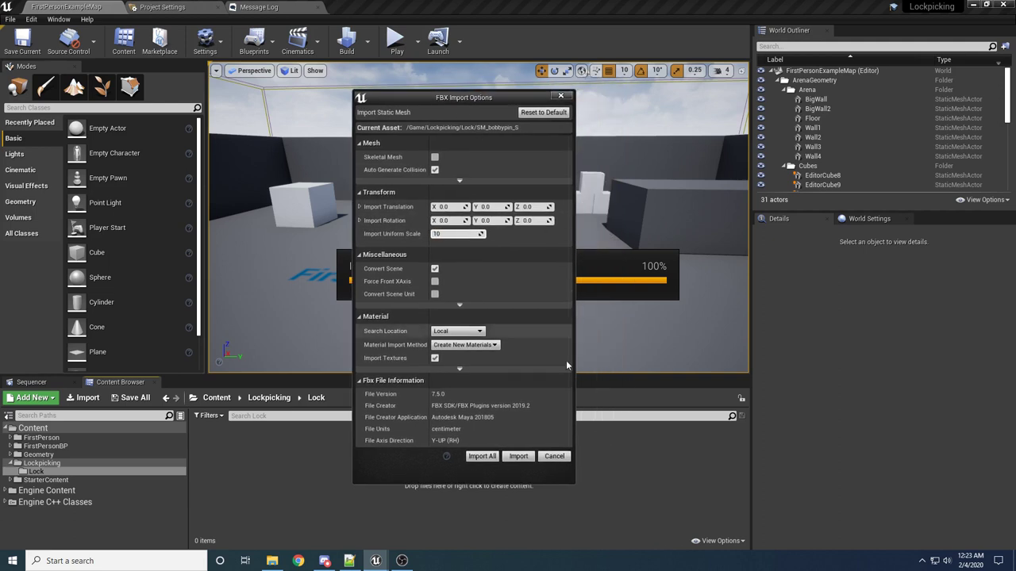
{"action": "left_click", "coordinate": [484, 458]}
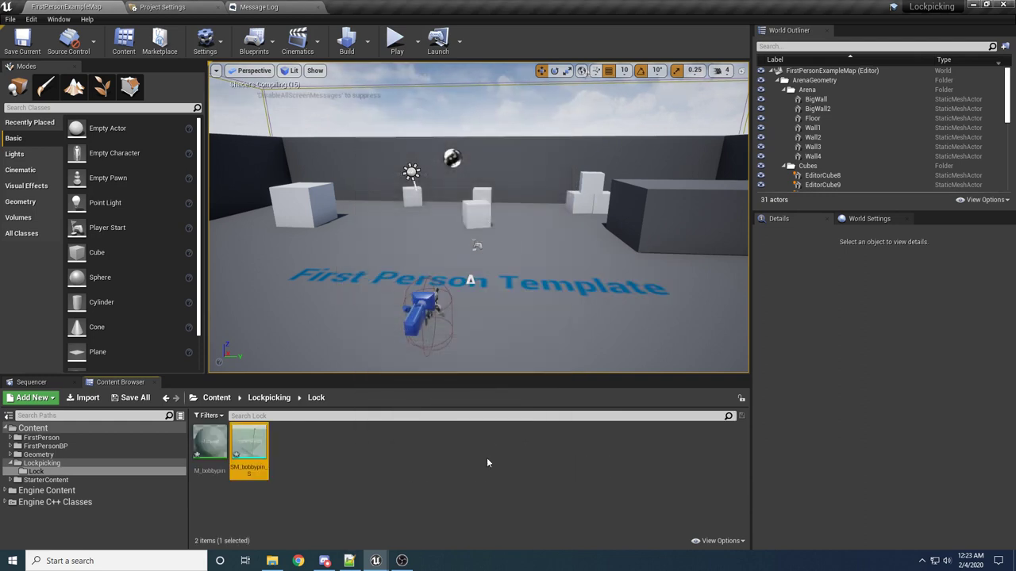
Step: Import SM_lock_base.fbx and SM_lock_cylinder.fbx together into the Lock folder, both with the import uniform scale of 10
{"action": "left_click", "coordinate": [271, 560]}
{"action": "left_click", "coordinate": [574, 238]}
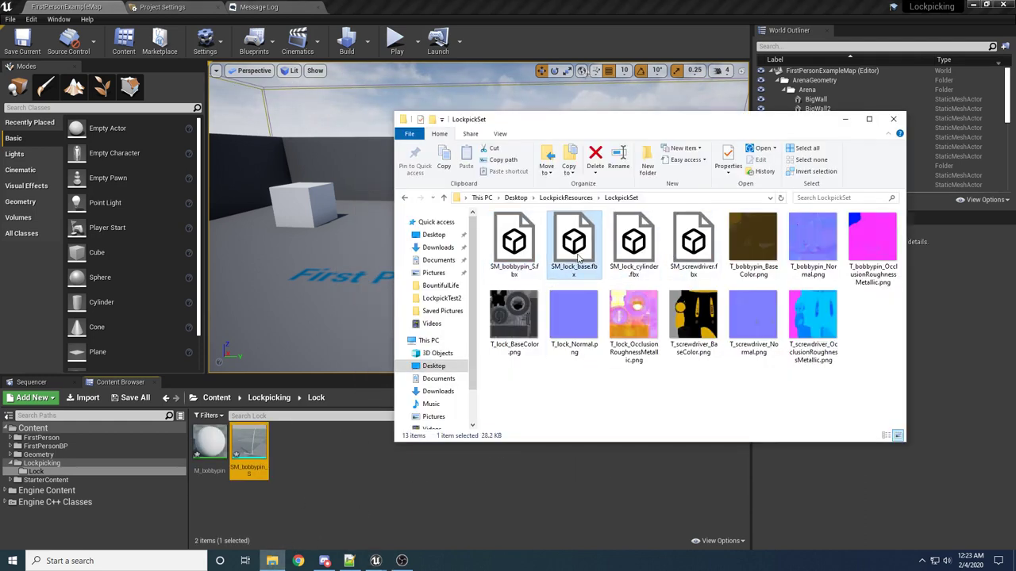
{"action": "left_click", "coordinate": [643, 245], "text": "ctrl"}
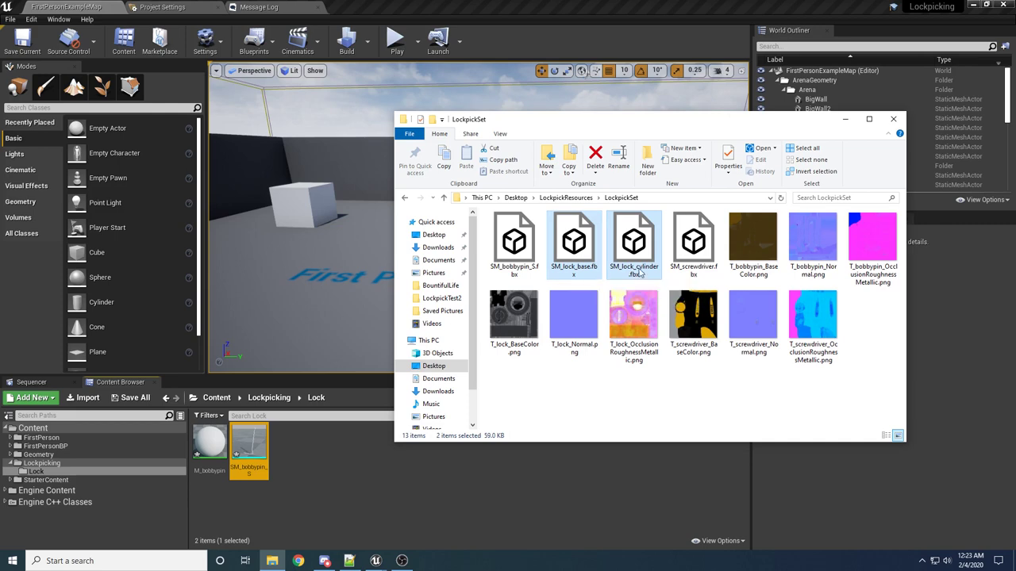
{"action": "left_click_drag", "start_coordinate": [573, 242], "coordinate": [341, 475]}
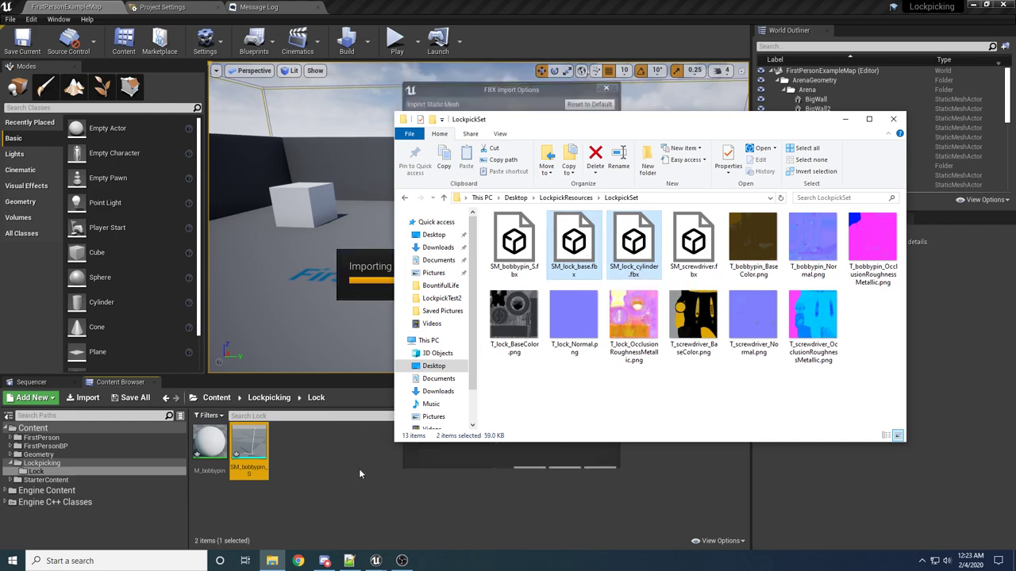
{"action": "left_click_drag", "start_coordinate": [542, 123], "coordinate": [900, 143]}
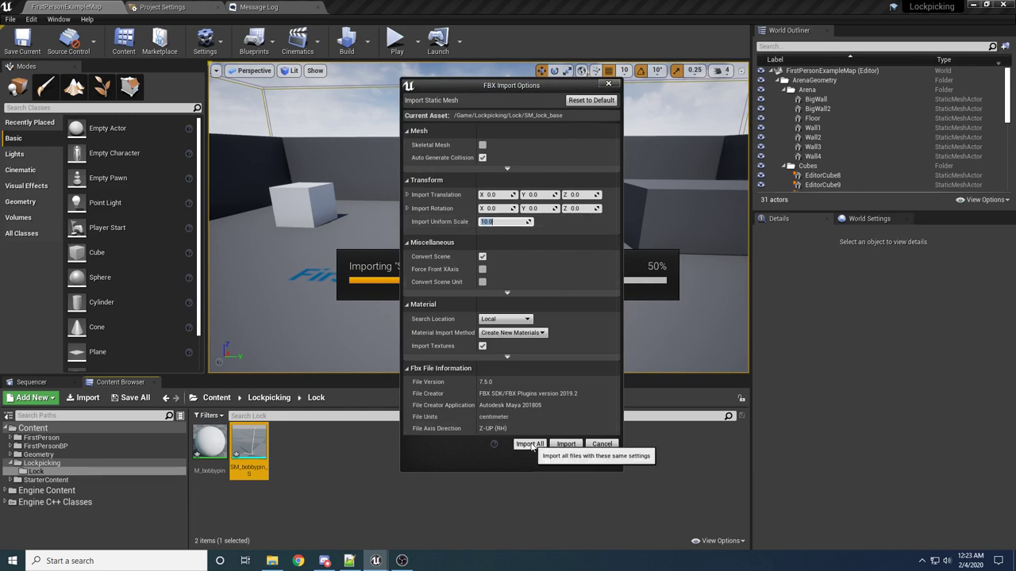
{"action": "left_click", "coordinate": [530, 444]}
Step: Import SM_screwdriver.fbx from the LockpickSet folder into the Lock folder with an import uniform scale of 5
{"action": "key", "text": "alt+Tab"}
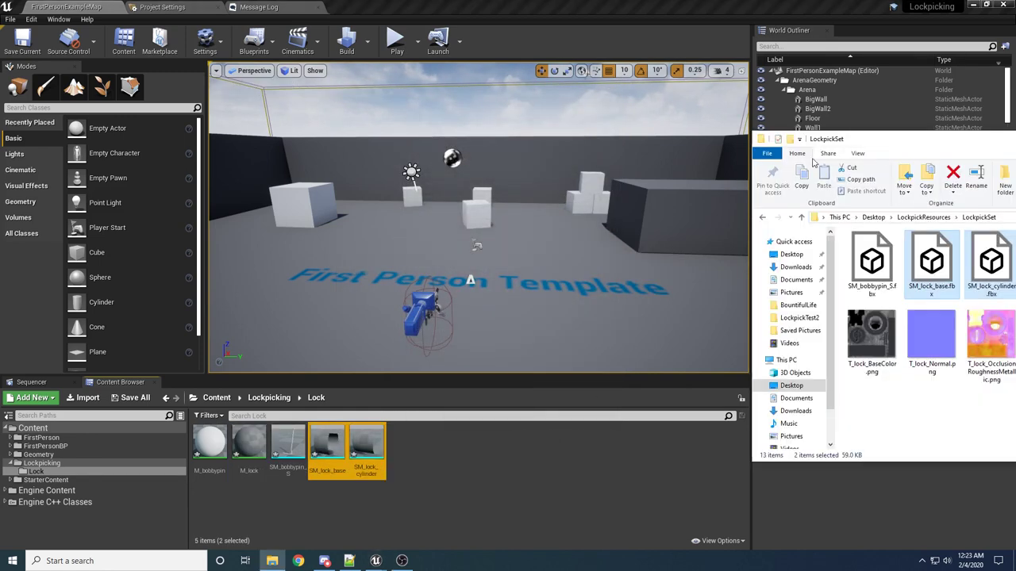
{"action": "left_click_drag", "start_coordinate": [885, 144], "coordinate": [618, 155]}
{"action": "left_click", "coordinate": [784, 298]}
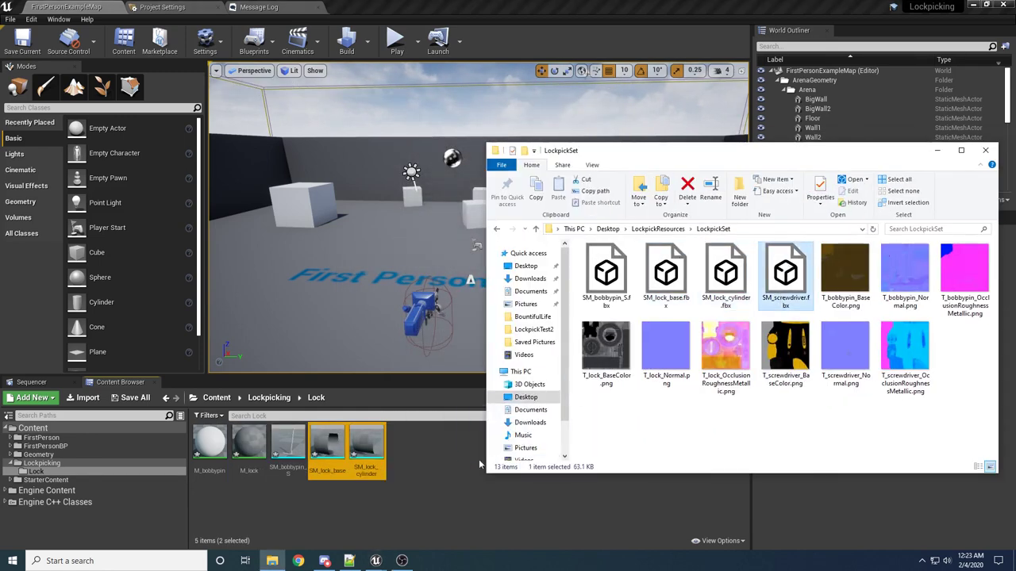
{"action": "left_click_drag", "start_coordinate": [479, 459], "coordinate": [438, 479]}
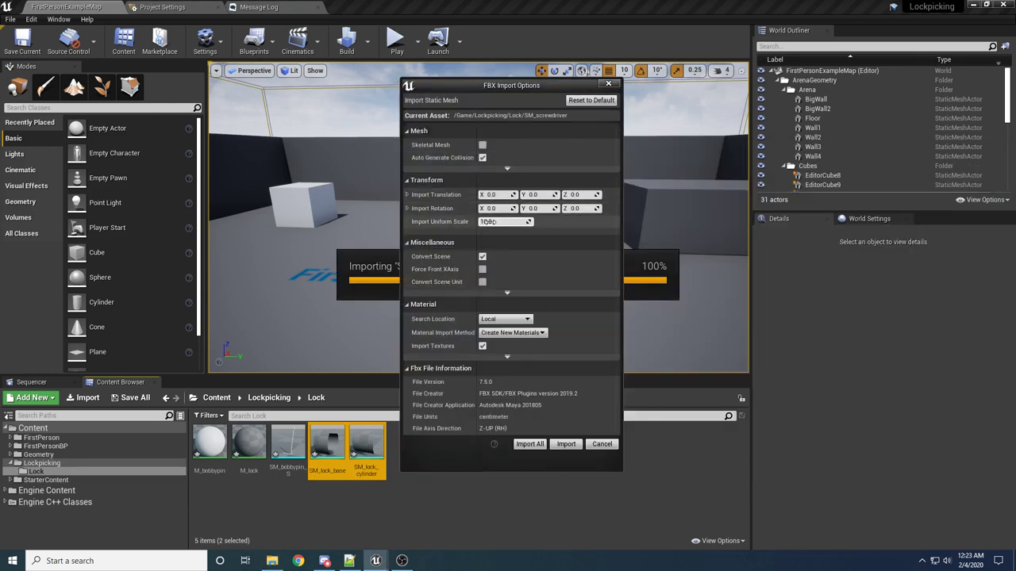
{"action": "left_click", "coordinate": [488, 221]}
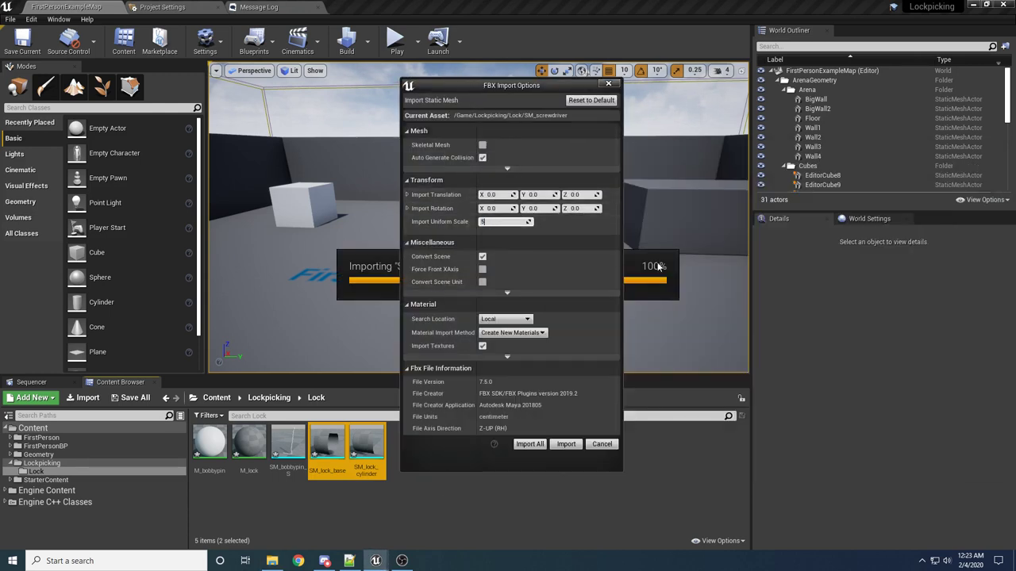
{"action": "left_click_drag", "start_coordinate": [525, 88], "coordinate": [461, 98]}
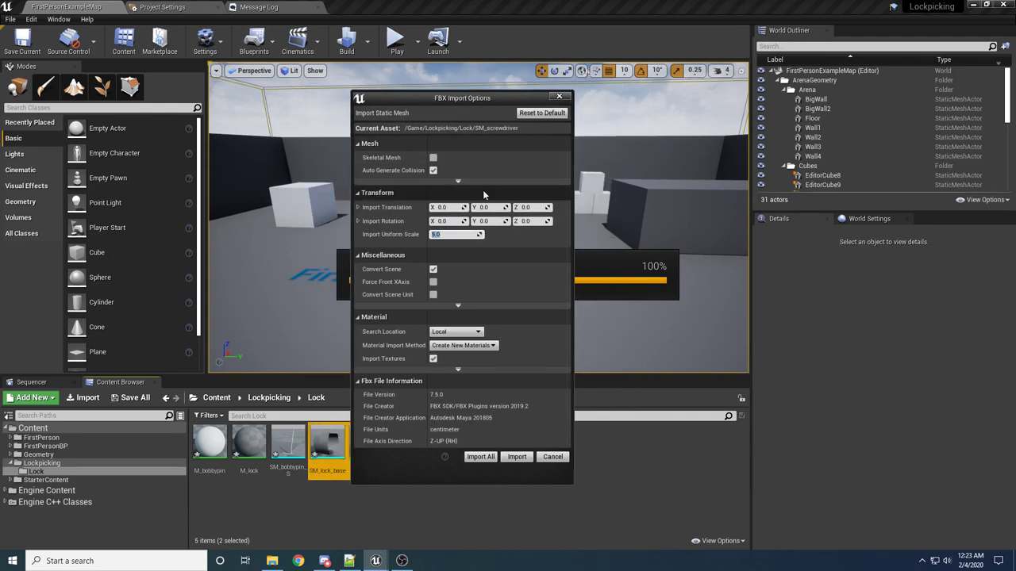
{"action": "left_click", "coordinate": [479, 458]}
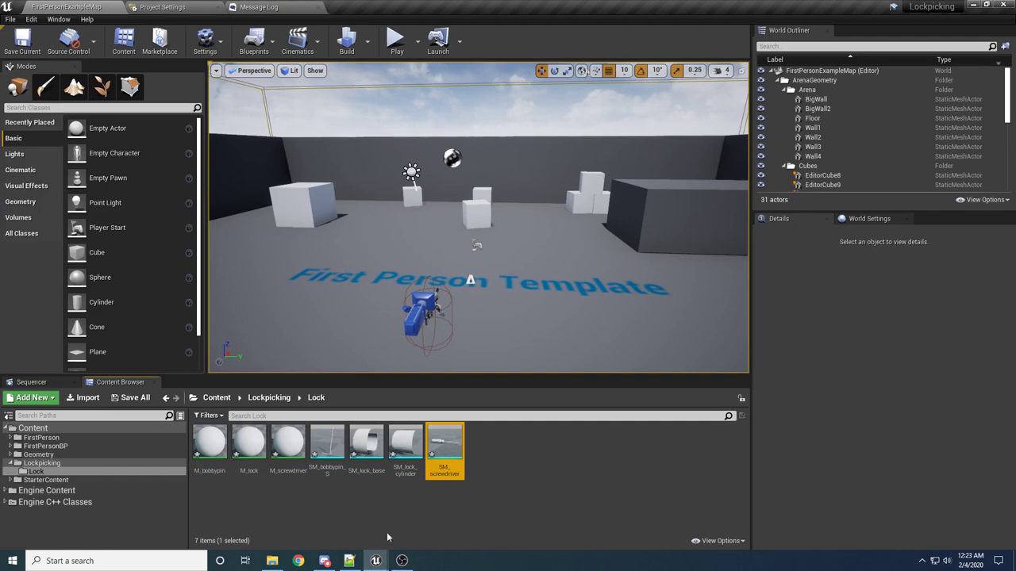
Step: Import all the bobby pin, lock and screwdriver PNG textures from the LockpickSet folder into the Lock folder
{"action": "left_click", "coordinate": [401, 515]}
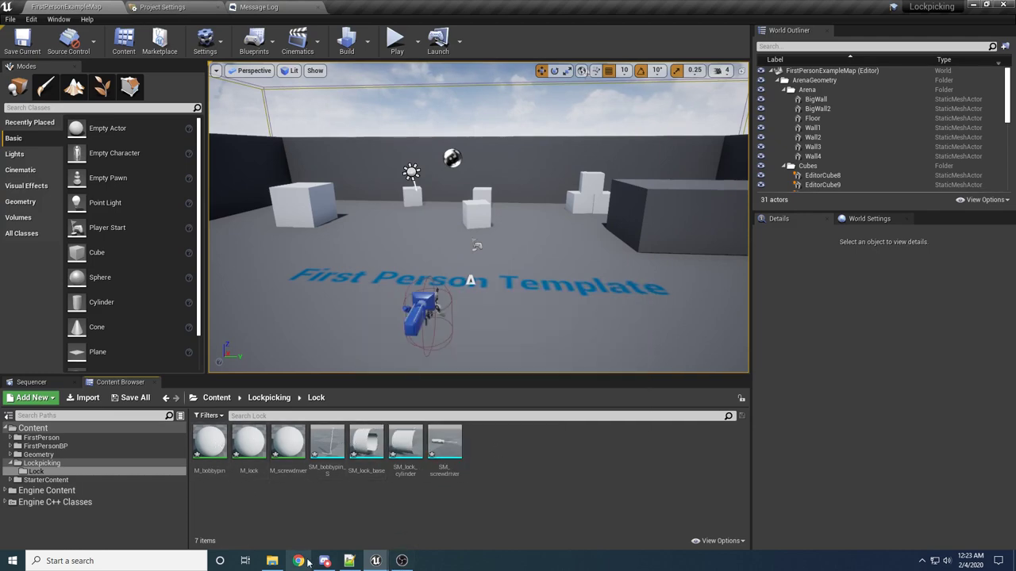
{"action": "left_click", "coordinate": [272, 561]}
{"action": "left_click_drag", "start_coordinate": [738, 150], "coordinate": [660, 136]}
{"action": "left_click", "coordinate": [754, 255]}
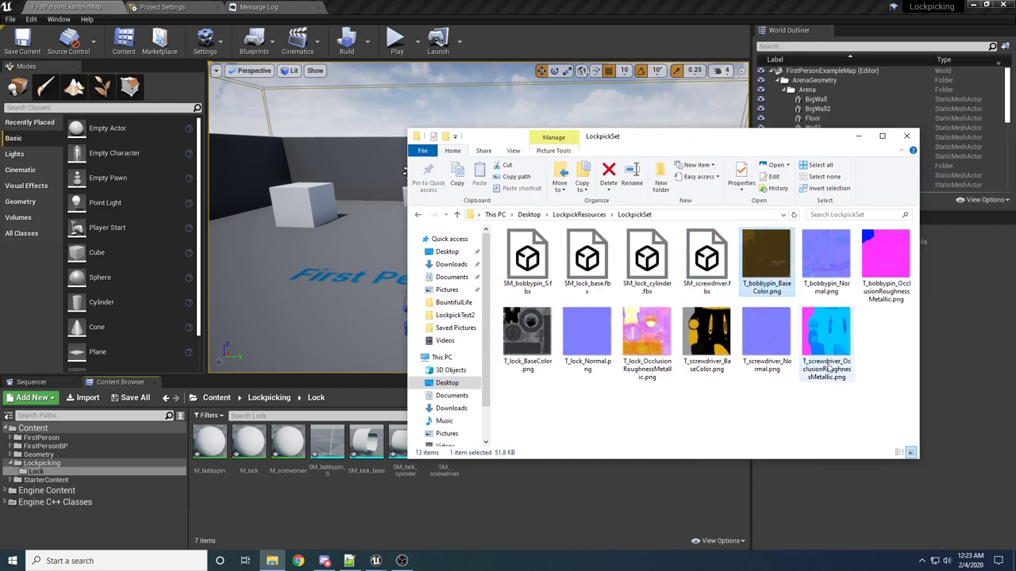
{"action": "left_click", "coordinate": [834, 367], "text": "shift"}
{"action": "left_click_drag", "start_coordinate": [772, 298], "coordinate": [418, 509]}
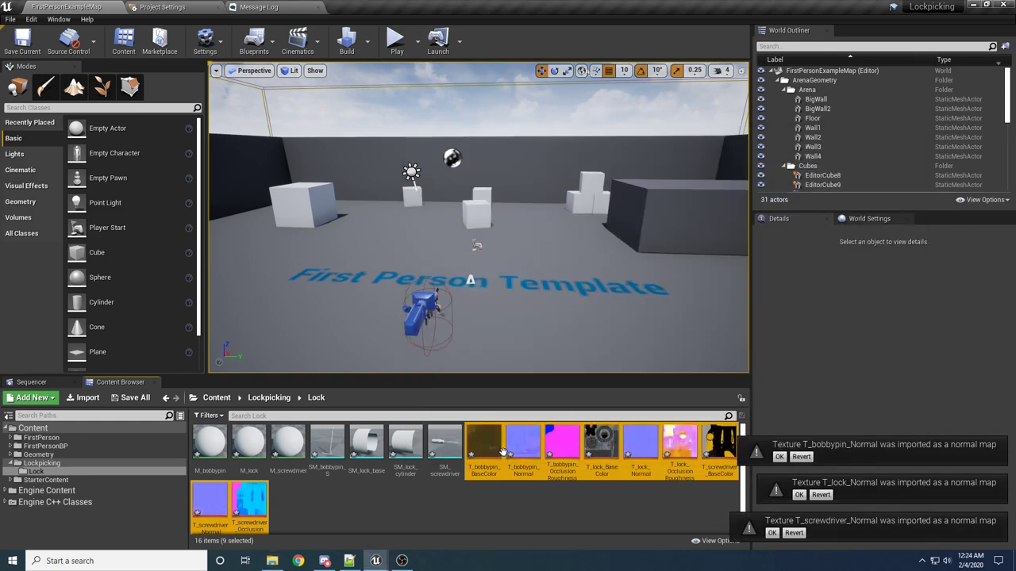
{"action": "left_click", "coordinate": [580, 502]}
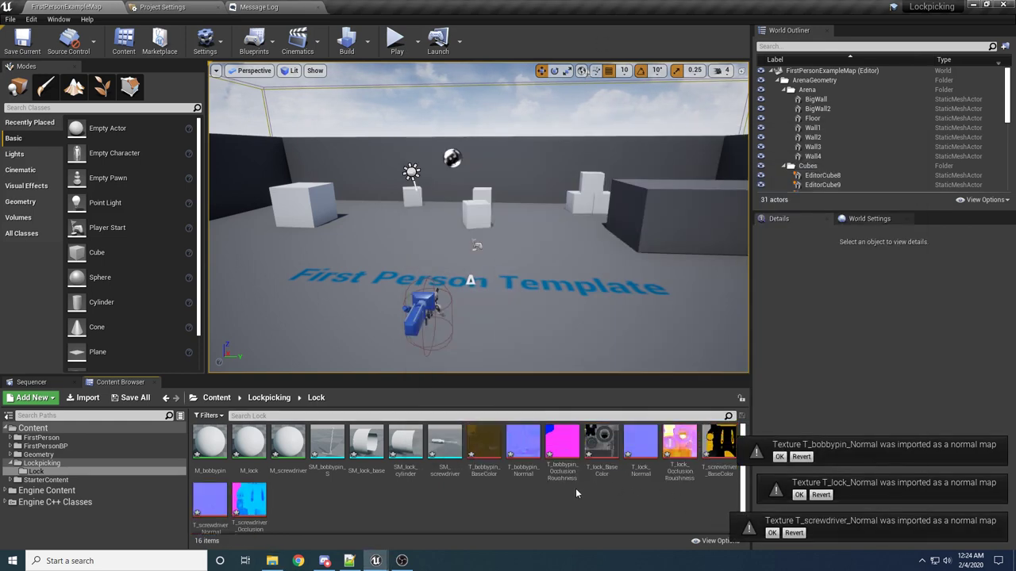
Step: Open the bobbypin, lock and screwdriver OcclusionRoughnessMetallic textures together for bulk editing in the property matrix
{"action": "left_click", "coordinate": [565, 440]}
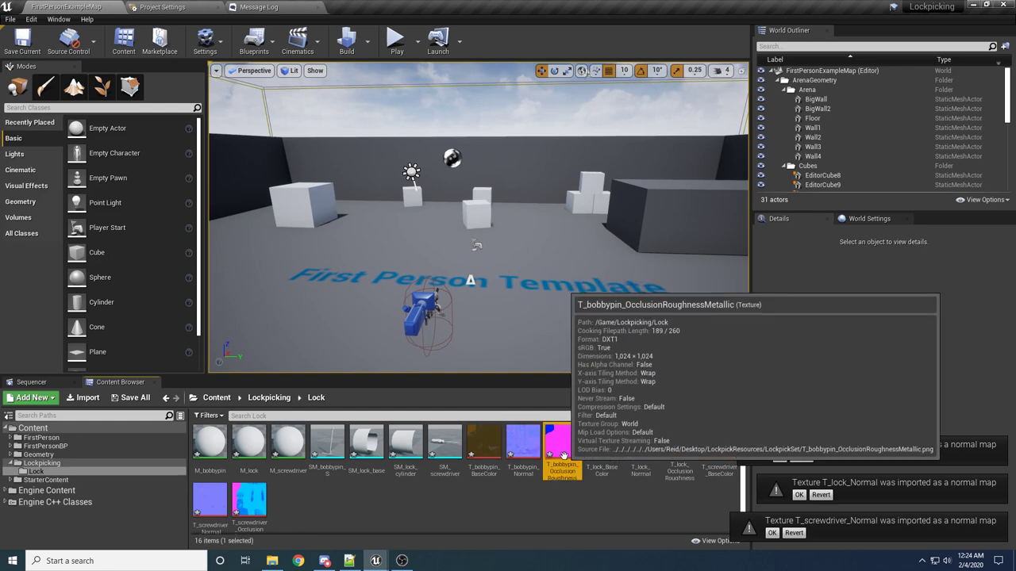
{"action": "left_click", "coordinate": [679, 444], "text": "ctrl"}
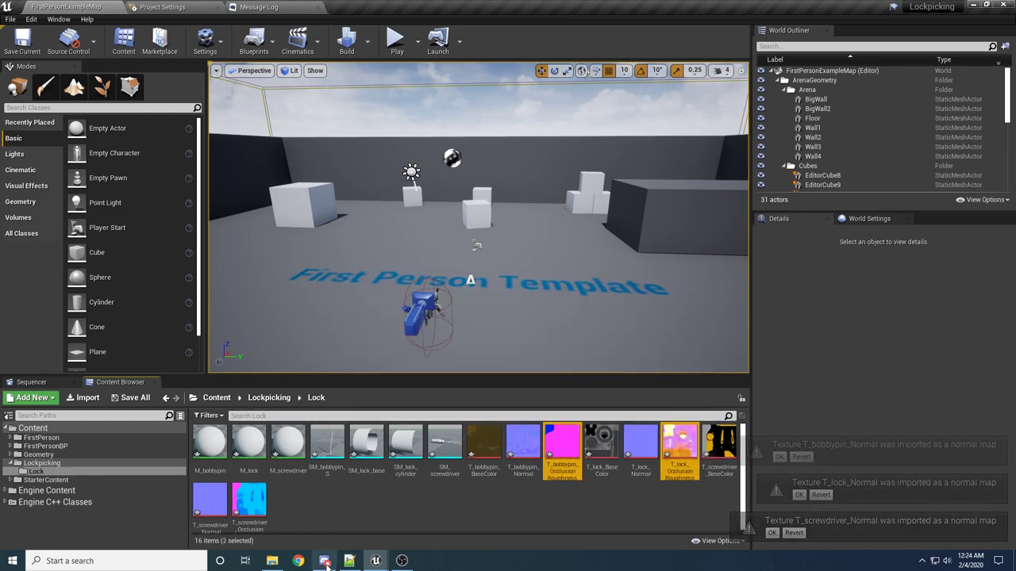
{"action": "left_click", "coordinate": [250, 501], "text": "ctrl"}
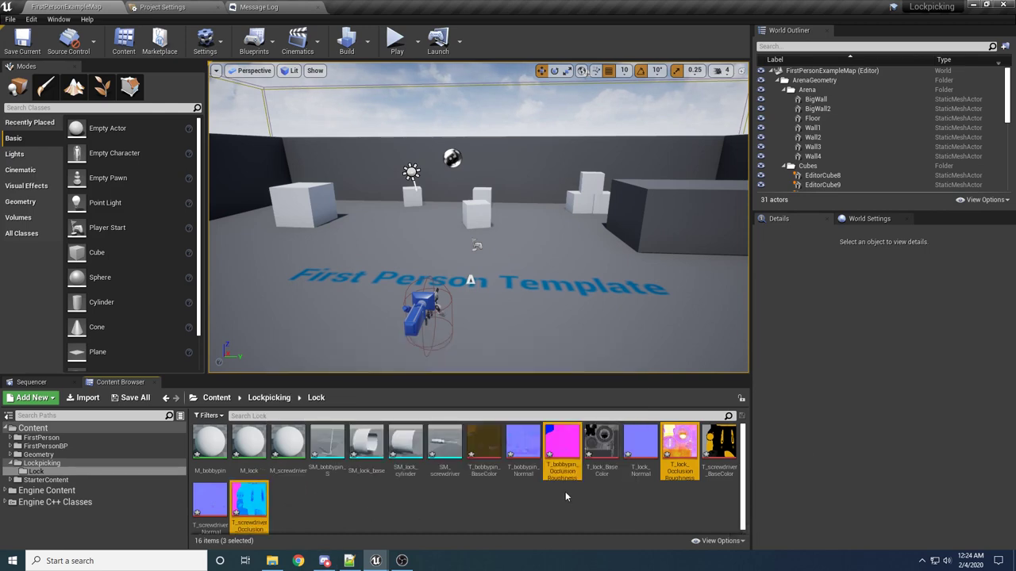
{"action": "mouse_move", "coordinate": [579, 436]}
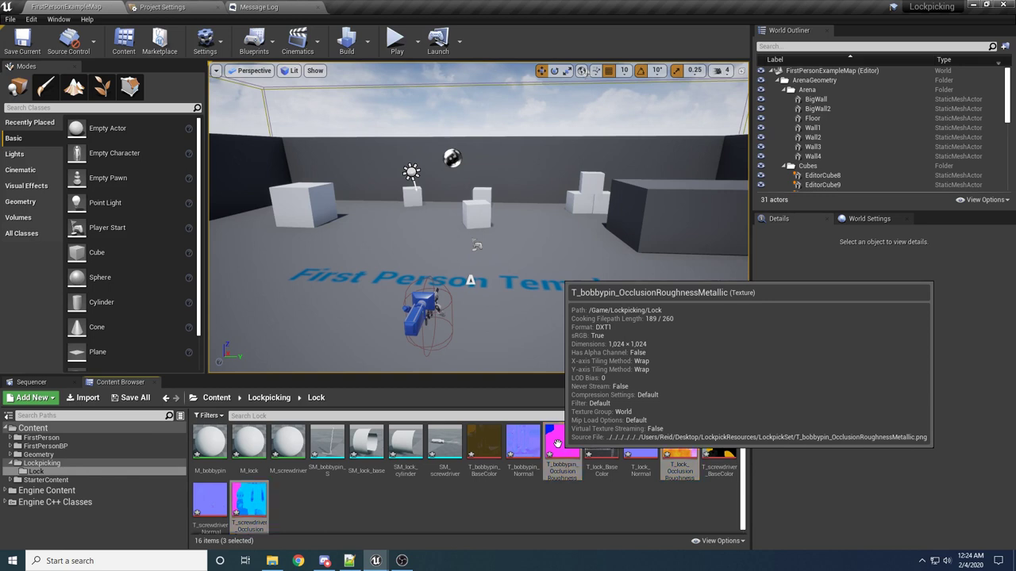
{"action": "right_click", "coordinate": [557, 443]}
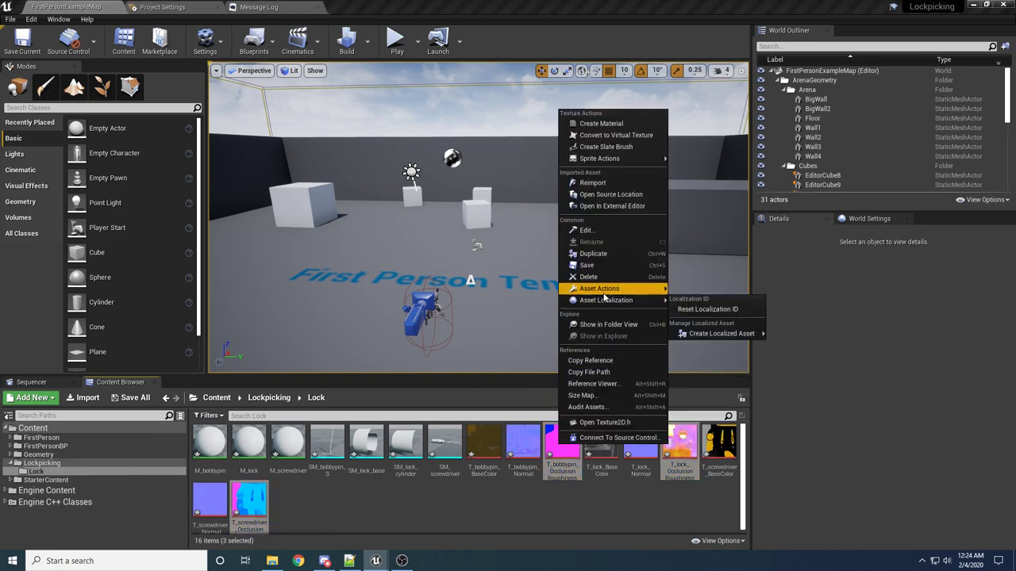
{"action": "mouse_move", "coordinate": [605, 295]}
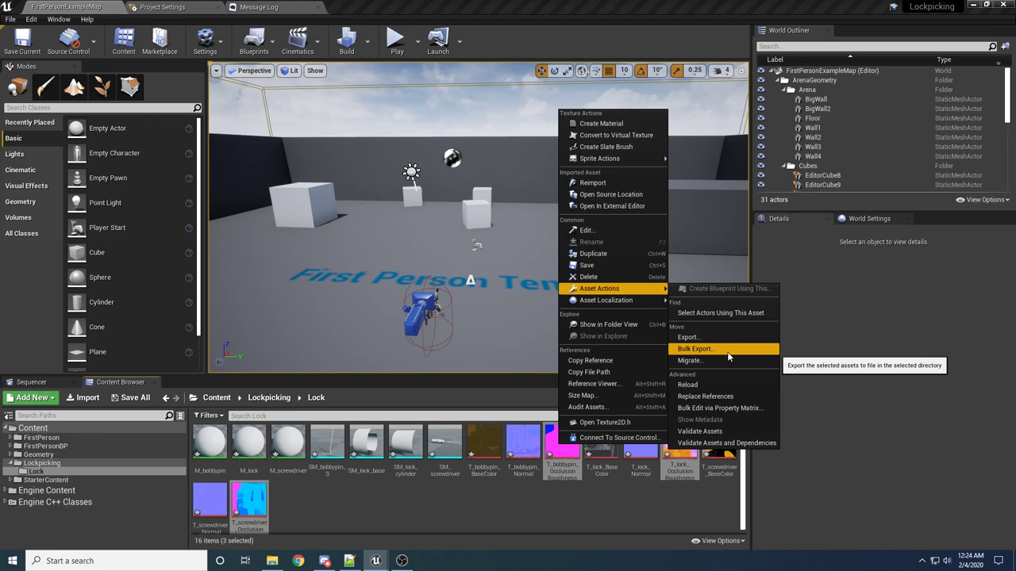
{"action": "left_click", "coordinate": [743, 408]}
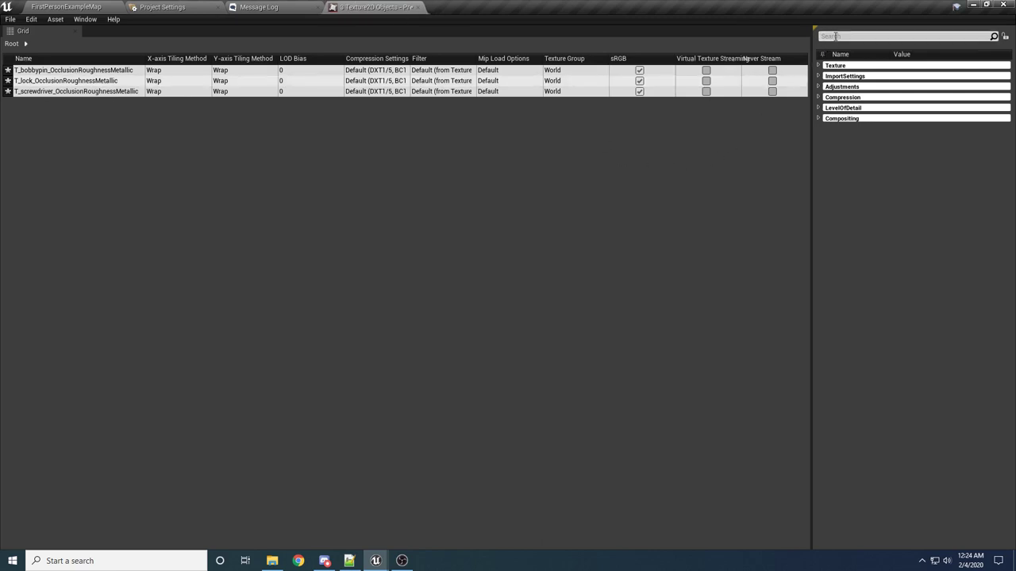
Step: Expand the Texture, ImportSettings, Adjustments, Compression, LevelOfDetail and Compositing property groups of the three textures
{"action": "left_click", "coordinate": [820, 66]}
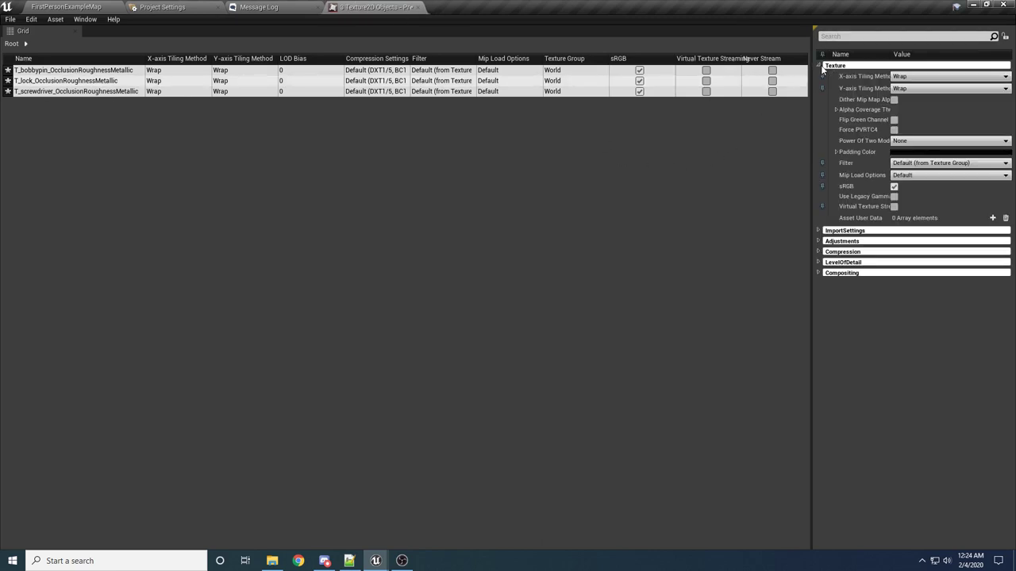
{"action": "left_click", "coordinate": [822, 217]}
{"action": "left_click", "coordinate": [818, 230]}
{"action": "left_click", "coordinate": [822, 241]}
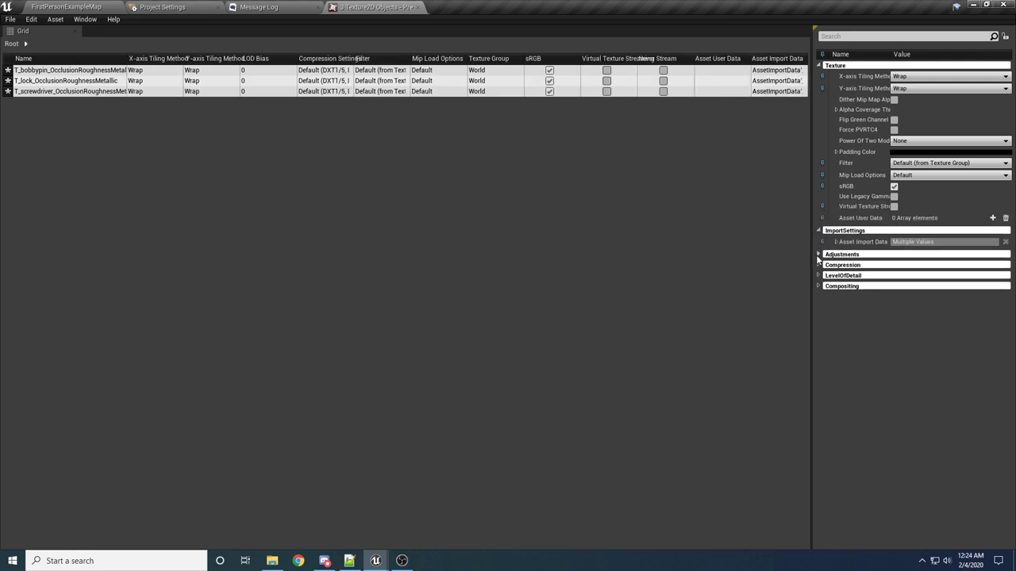
{"action": "left_click", "coordinate": [818, 254]}
{"action": "left_click", "coordinate": [818, 375]}
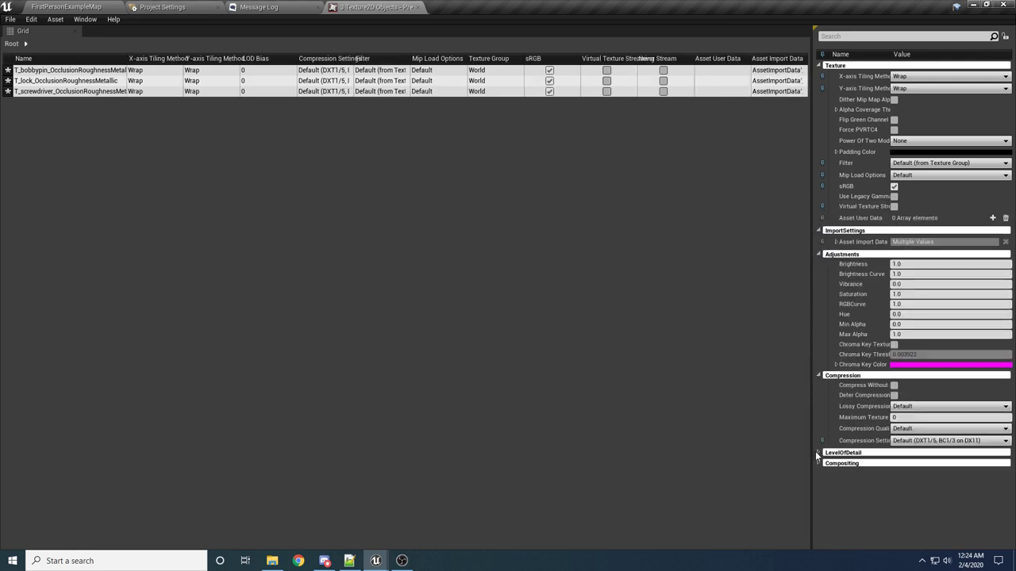
{"action": "left_click", "coordinate": [818, 453]}
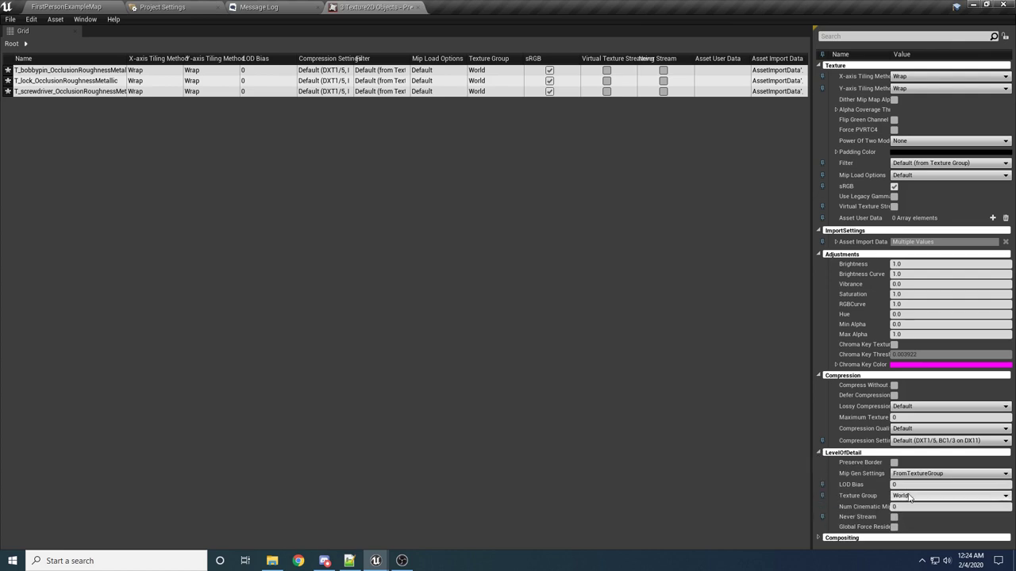
{"action": "left_click", "coordinate": [819, 538]}
{"action": "scroll", "coordinate": [897, 475], "scroll_direction": "down", "scroll_amount": 1}
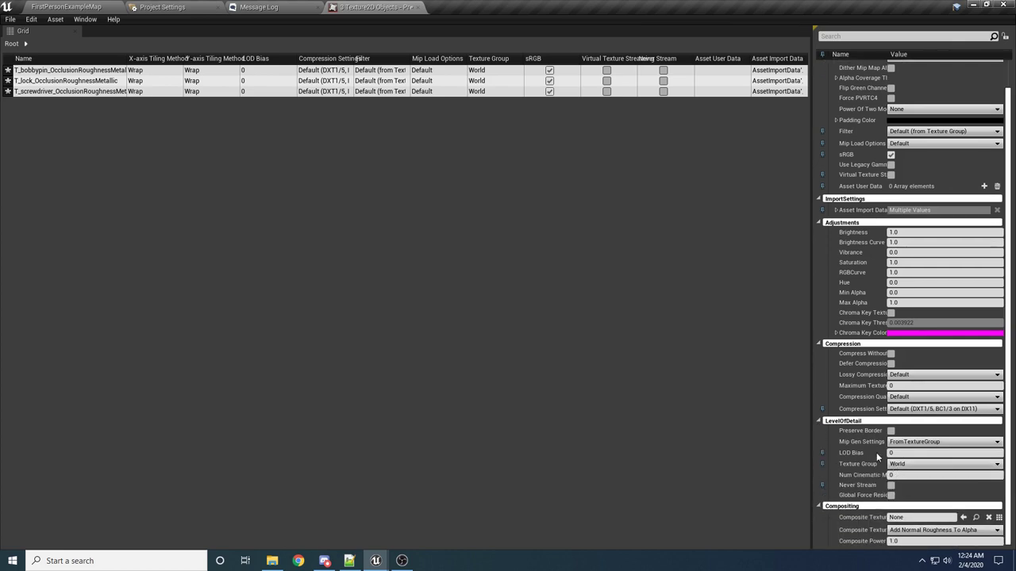
{"action": "scroll", "coordinate": [876, 453], "scroll_direction": "up", "scroll_amount": 1}
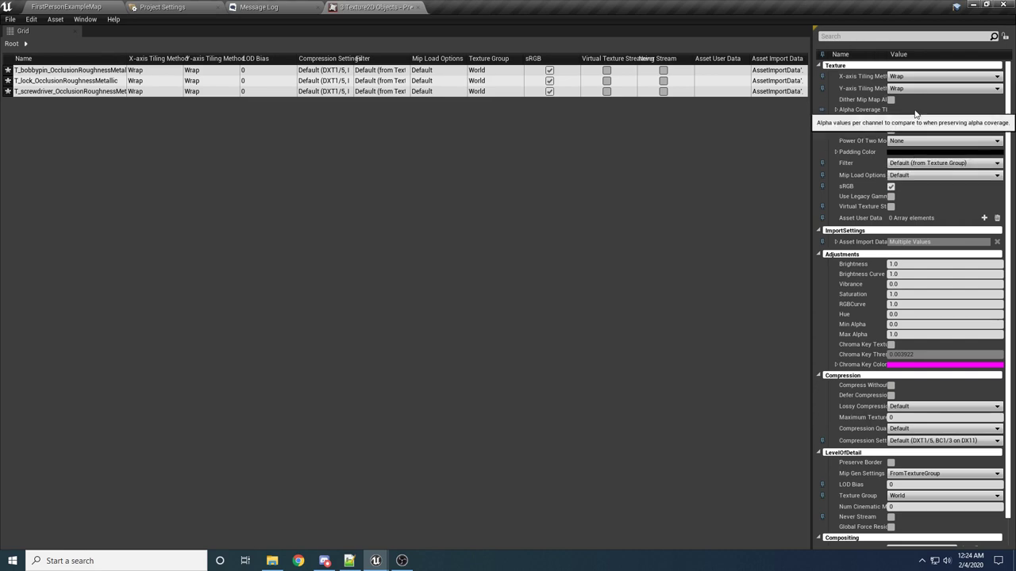
Step: Set the compression settings of all three OcclusionRoughnessMetallic textures to Masks (no sRGB)
{"action": "left_click", "coordinate": [901, 429]}
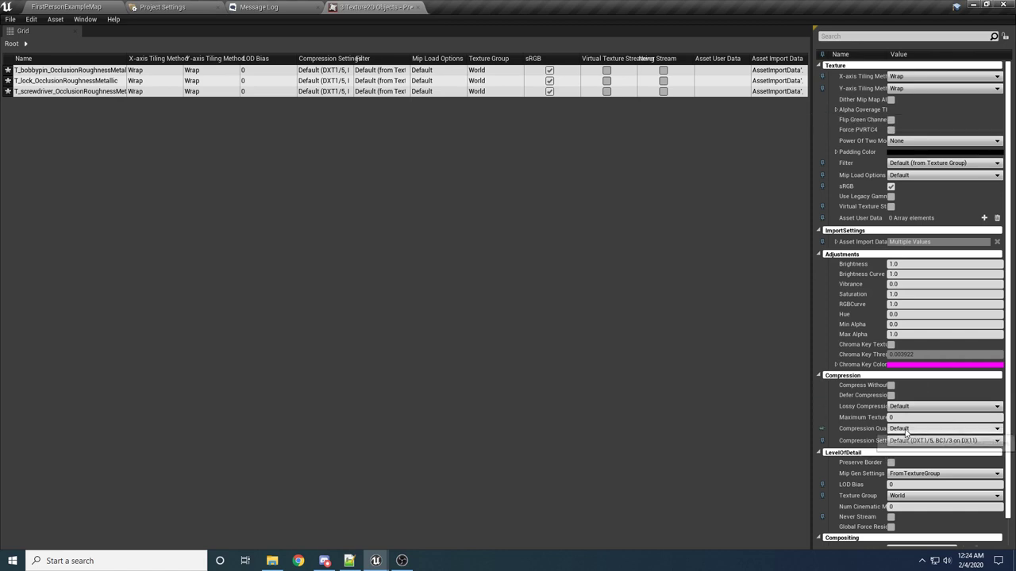
{"action": "left_click", "coordinate": [901, 430]}
{"action": "left_click", "coordinate": [913, 440]}
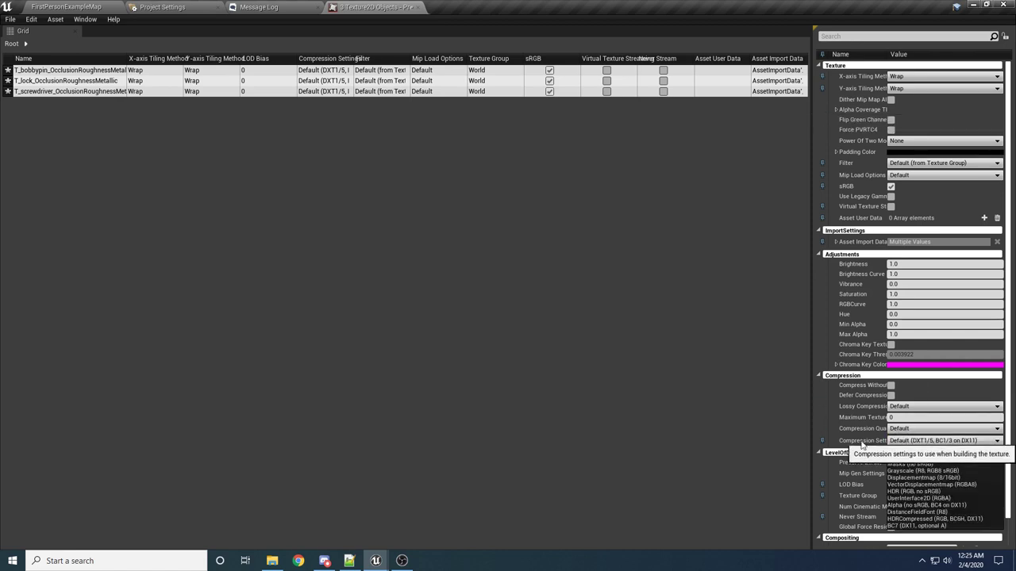
{"action": "left_click", "coordinate": [898, 465]}
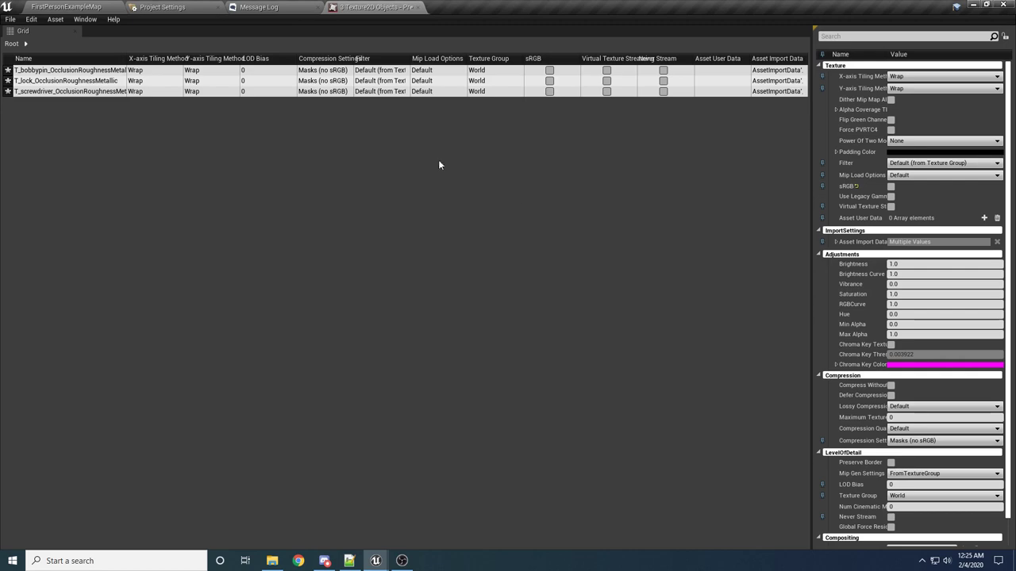
Step: Return to the FirstPersonExampleMap level and save all the modified assets
{"action": "left_click", "coordinate": [155, 6]}
{"action": "left_click", "coordinate": [94, 5]}
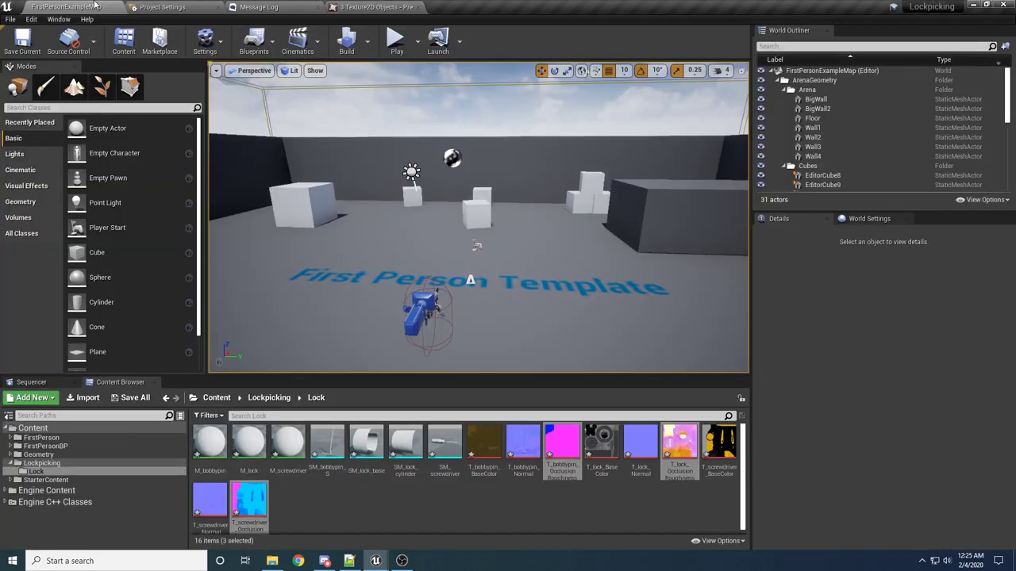
{"action": "left_click", "coordinate": [423, 505]}
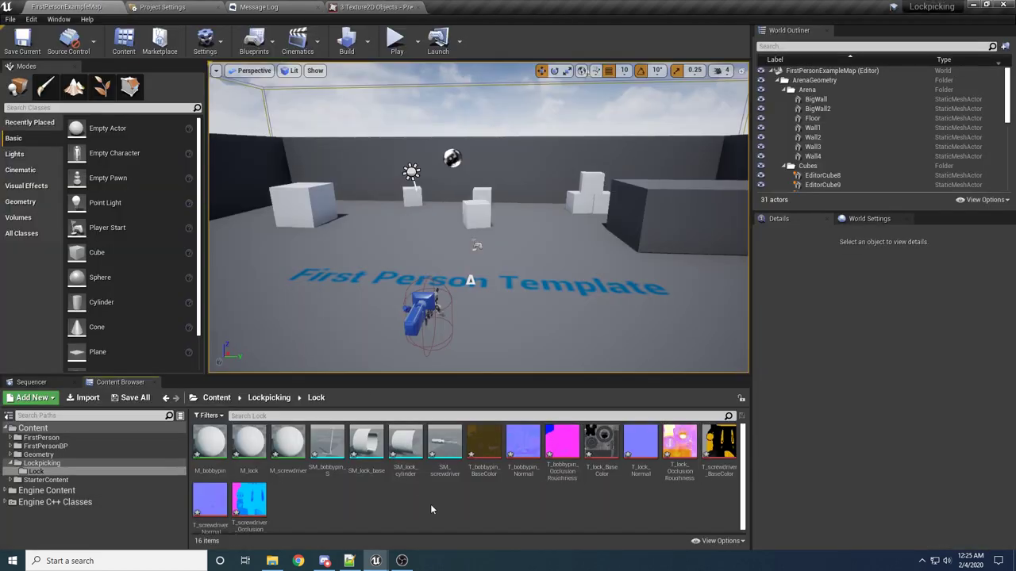
{"action": "left_click", "coordinate": [11, 19]}
{"action": "left_click", "coordinate": [28, 100]}
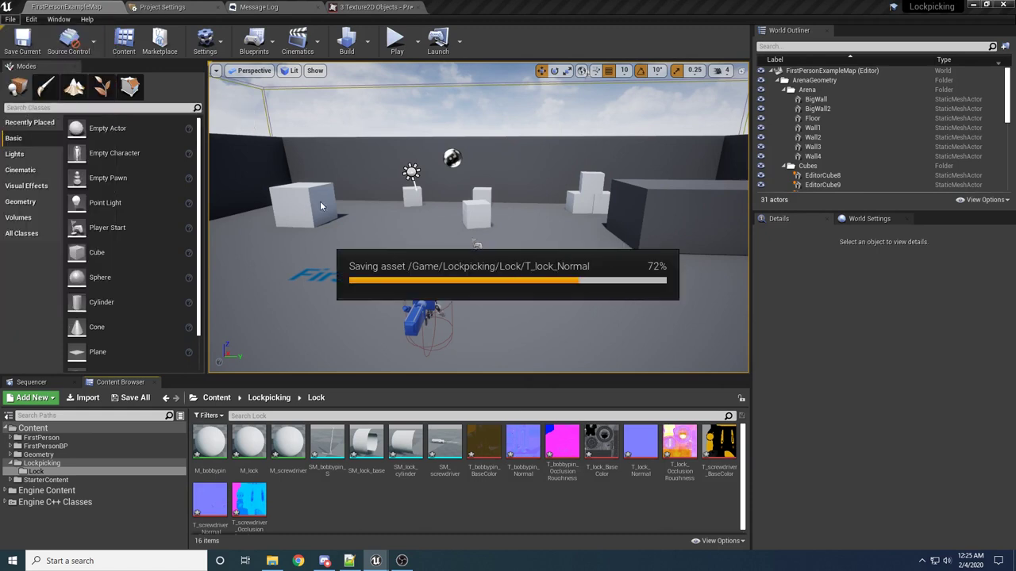
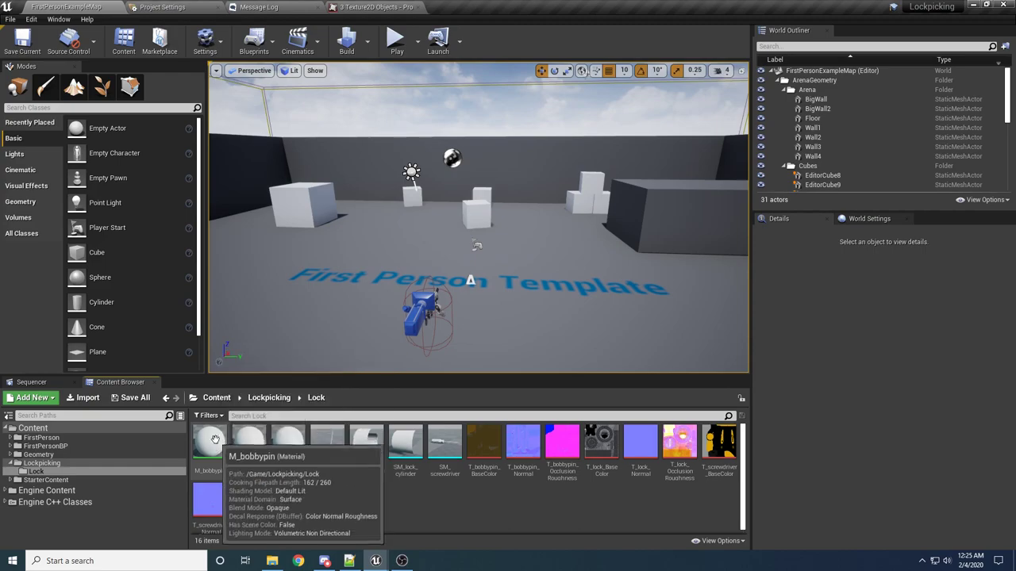
Step: Open the M_bobbypin material in a floating window and add the bobbypin BaseColor, Normal and OcclusionRoughnessMetallic textures to its graph
{"action": "double_click", "coordinate": [211, 445]}
{"action": "left_click_drag", "start_coordinate": [465, 4], "coordinate": [340, 162]}
{"action": "left_click", "coordinate": [76, 5]}
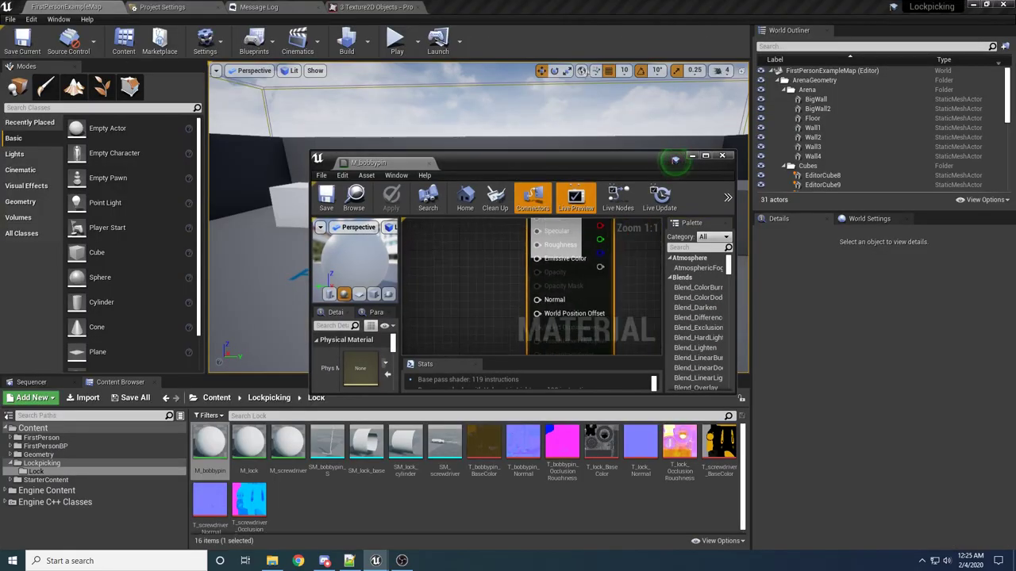
{"action": "left_click", "coordinate": [478, 449]}
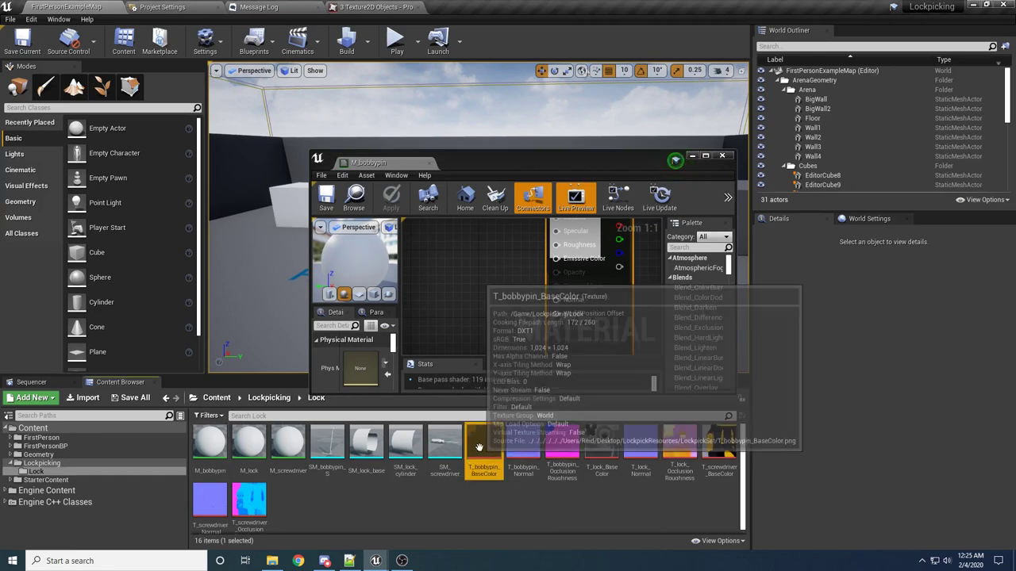
{"action": "left_click", "coordinate": [523, 443], "text": "ctrl"}
{"action": "left_click", "coordinate": [570, 425], "text": "ctrl"}
{"action": "left_click_drag", "start_coordinate": [523, 447], "coordinate": [458, 256]}
Step: Dock the M_bobbypin editor with the other open assets, move the material output clear of the texture samples and delete the default color parameter
{"action": "left_click_drag", "start_coordinate": [373, 162], "coordinate": [456, 8]}
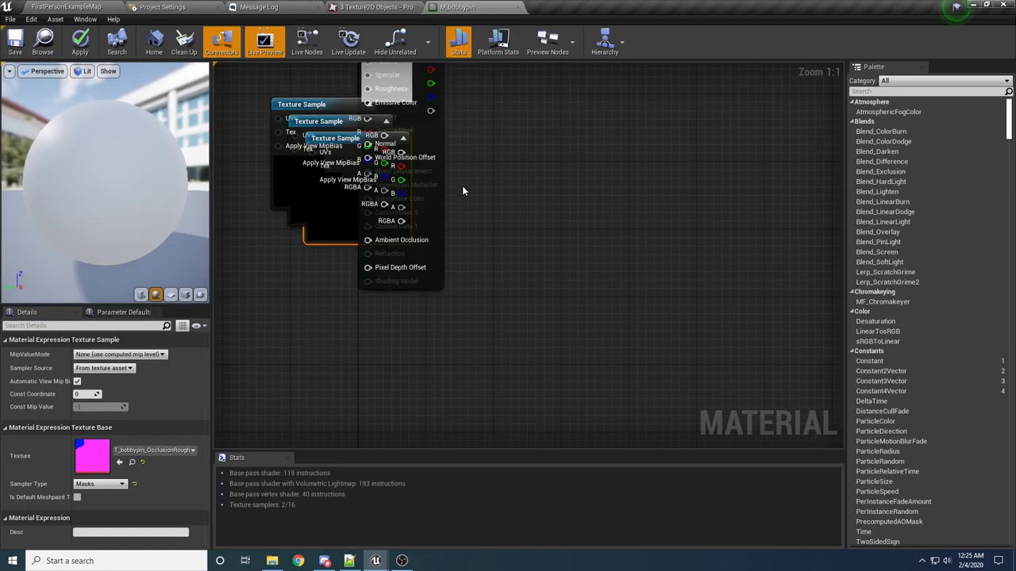
{"action": "mouse_move", "coordinate": [612, 93]}
{"action": "left_mouse_down"}
{"action": "mouse_move", "coordinate": [501, 169]}
{"action": "mouse_move", "coordinate": [508, 174]}
{"action": "left_mouse_up"}
{"action": "key", "text": "Delete"}
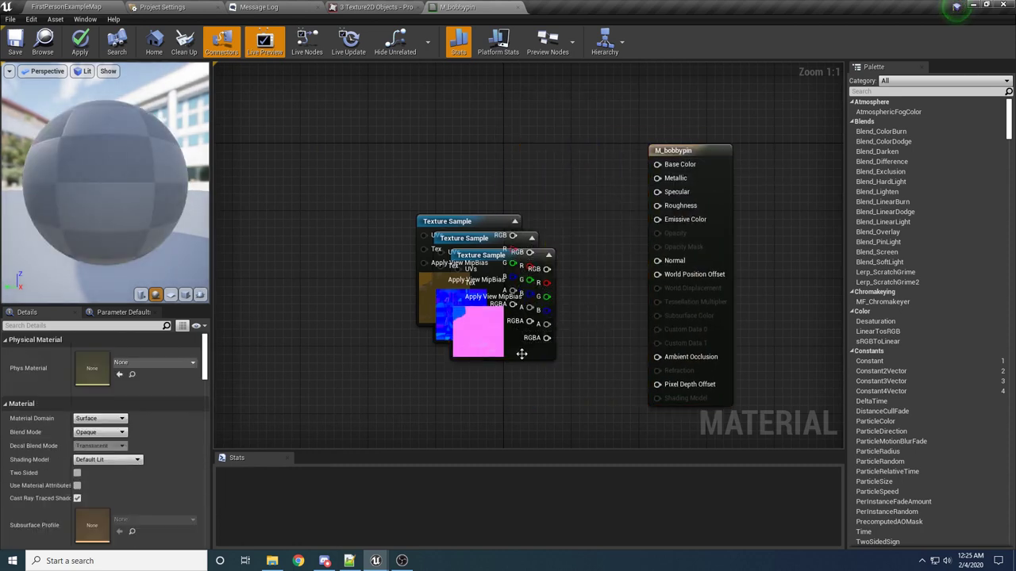
Step: Spread out the three bobbypin texture samples and connect the BaseColor RGB to Base Color and the Normal RGB to Normal
{"action": "left_click_drag", "start_coordinate": [527, 357], "coordinate": [516, 447]}
{"action": "right_click_drag", "start_coordinate": [499, 287], "coordinate": [501, 348]}
{"action": "left_click_drag", "start_coordinate": [500, 317], "coordinate": [504, 365]}
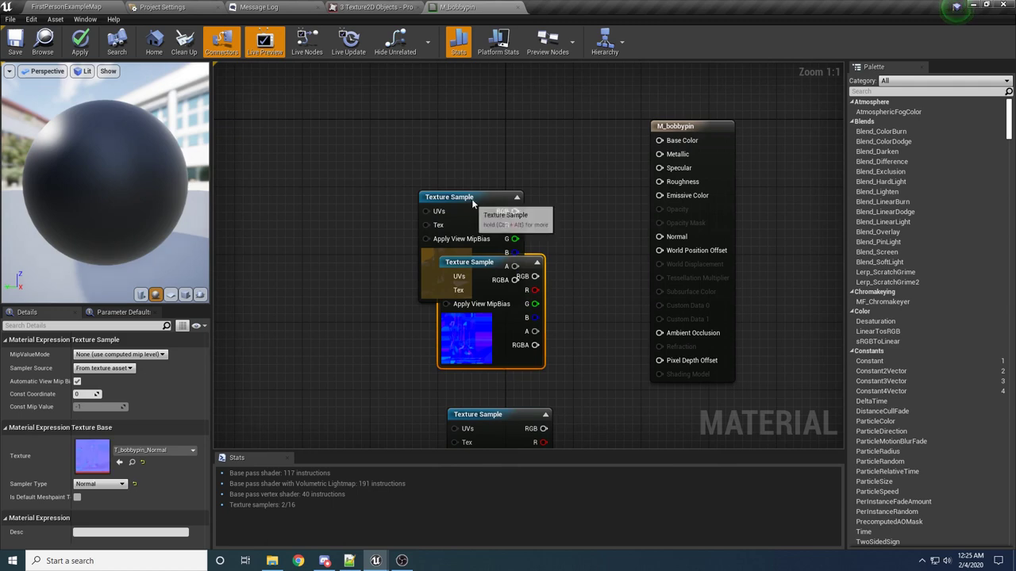
{"action": "left_click_drag", "start_coordinate": [468, 204], "coordinate": [503, 116]}
{"action": "right_click_drag", "start_coordinate": [571, 157], "coordinate": [532, 161]}
{"action": "left_click_drag", "start_coordinate": [531, 137], "coordinate": [621, 144]}
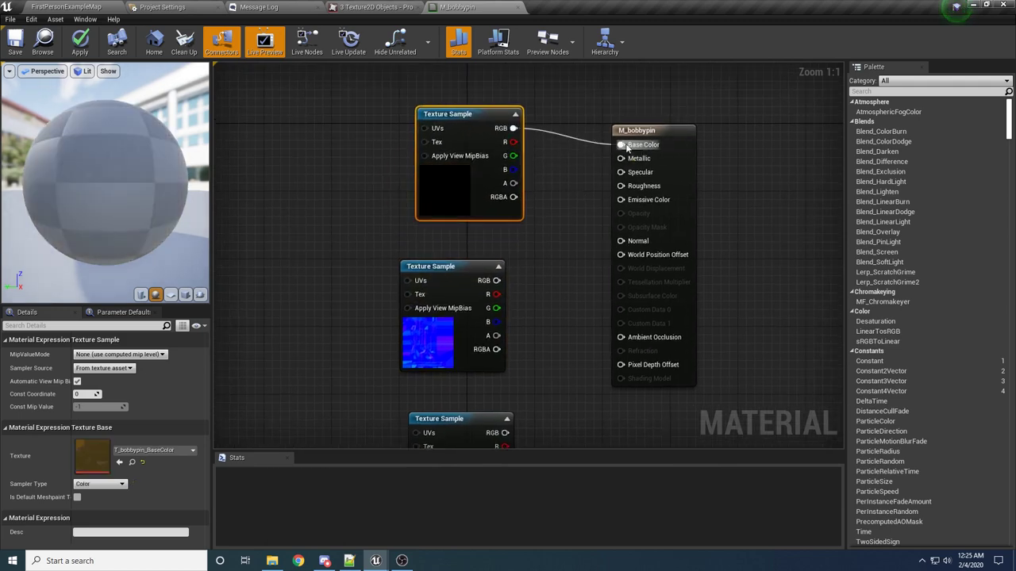
{"action": "left_click_drag", "start_coordinate": [496, 280], "coordinate": [519, 262]}
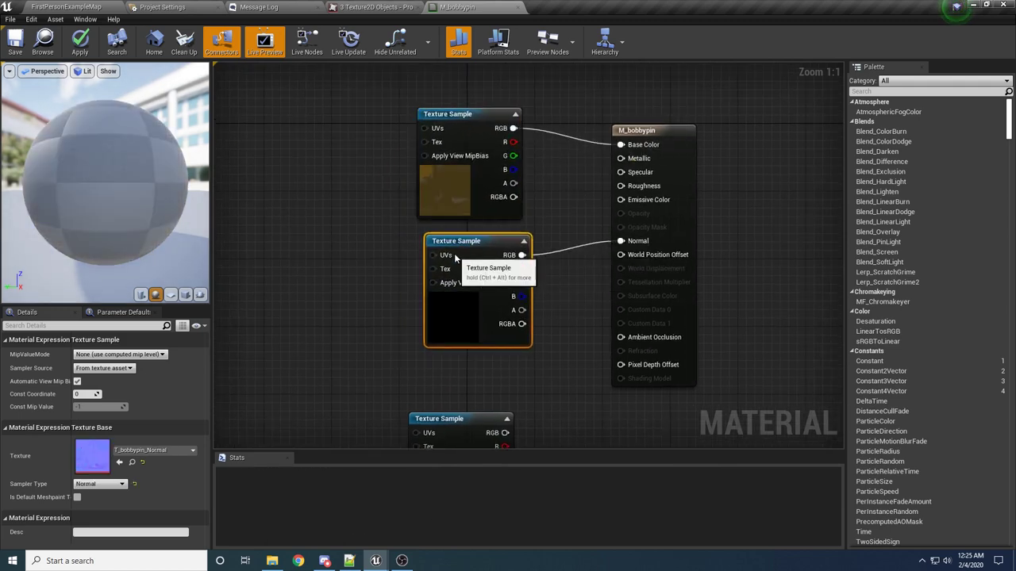
Step: Wire the bobbypin mask sample's R to Metallic, G to Roughness and B to Ambient Occlusion, then apply and save M_bobbypin
{"action": "right_click_drag", "start_coordinate": [379, 394], "coordinate": [371, 335]}
{"action": "left_click_drag", "start_coordinate": [442, 357], "coordinate": [456, 300]}
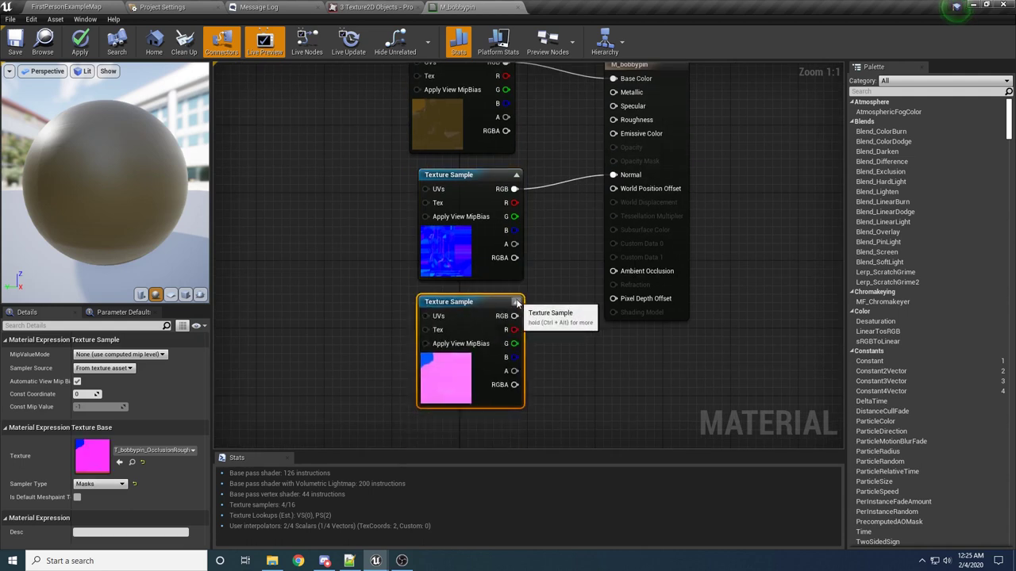
{"action": "right_click_drag", "start_coordinate": [510, 337], "coordinate": [442, 370]}
{"action": "left_click_drag", "start_coordinate": [442, 366], "coordinate": [625, 102]}
{"action": "left_click_drag", "start_coordinate": [445, 381], "coordinate": [625, 149]}
{"action": "left_click_drag", "start_coordinate": [441, 394], "coordinate": [605, 299]}
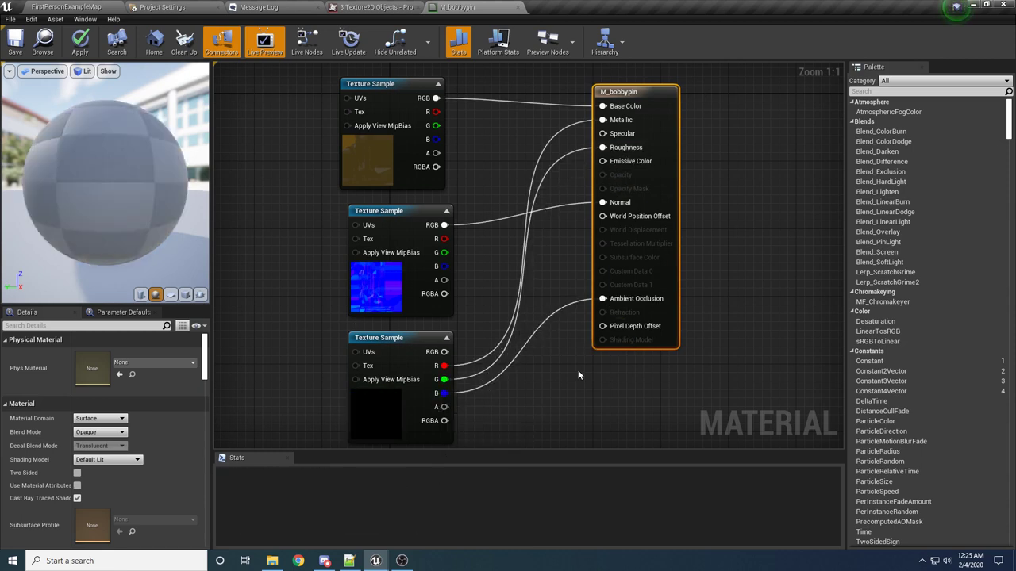
{"action": "left_click", "coordinate": [70, 44]}
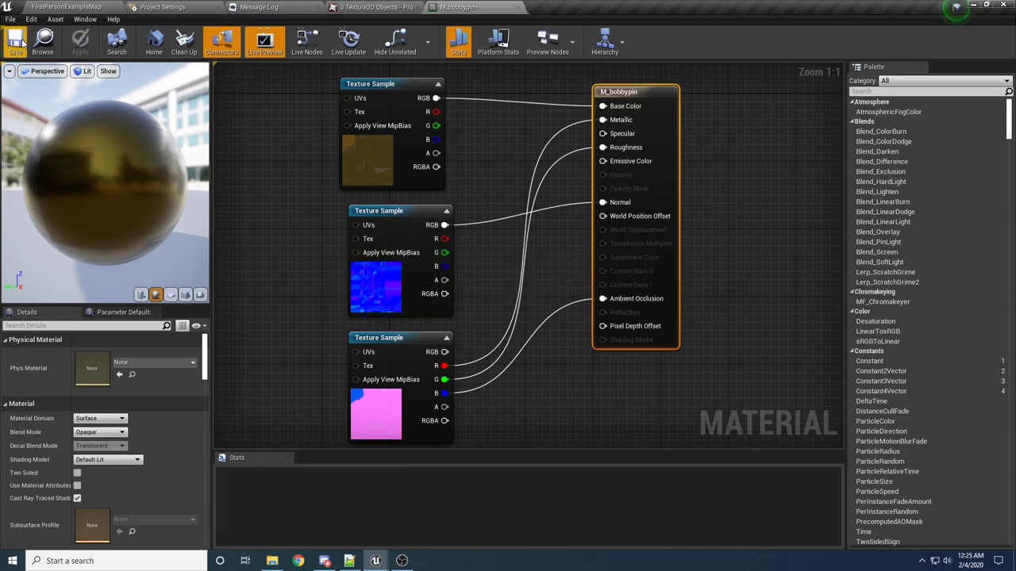
Step: Open the SM_bobbypin_S mesh and inspect its material up close from several angles
{"action": "left_click", "coordinate": [103, 5]}
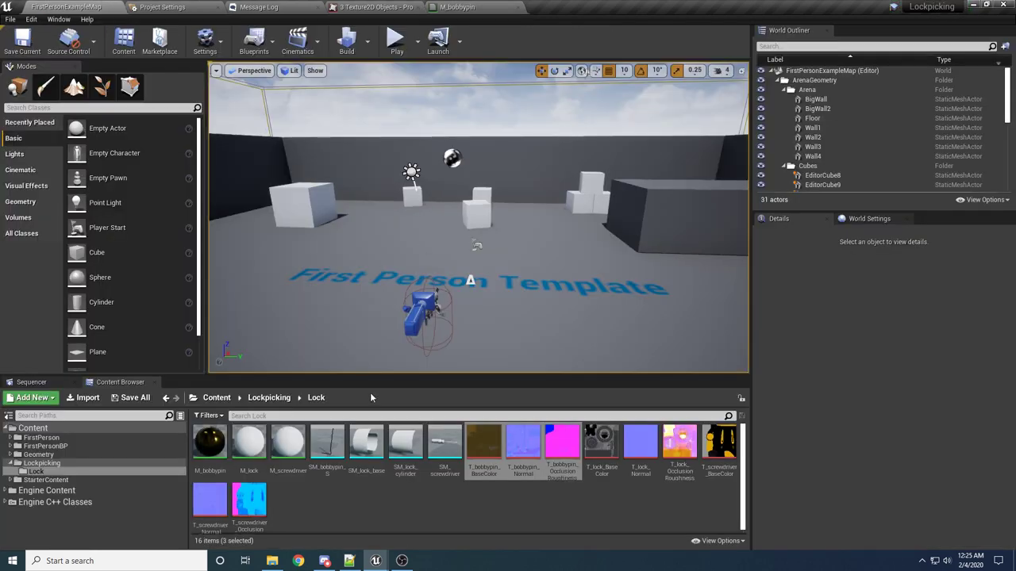
{"action": "double_click", "coordinate": [327, 442]}
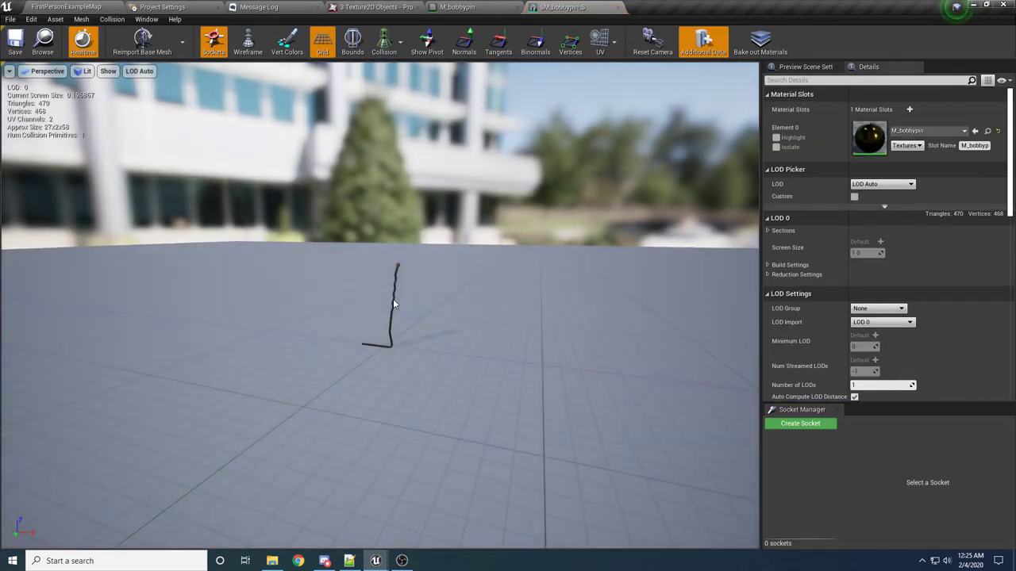
{"action": "key", "text": "f"}
{"action": "left_click_drag", "start_coordinate": [399, 305], "coordinate": [646, 341], "text": "alt"}
Step: Open the M_lock material from the Lock folder and add the lock BaseColor, Normal and OcclusionRoughnessMetallic textures to its graph
{"action": "left_click", "coordinate": [107, 6]}
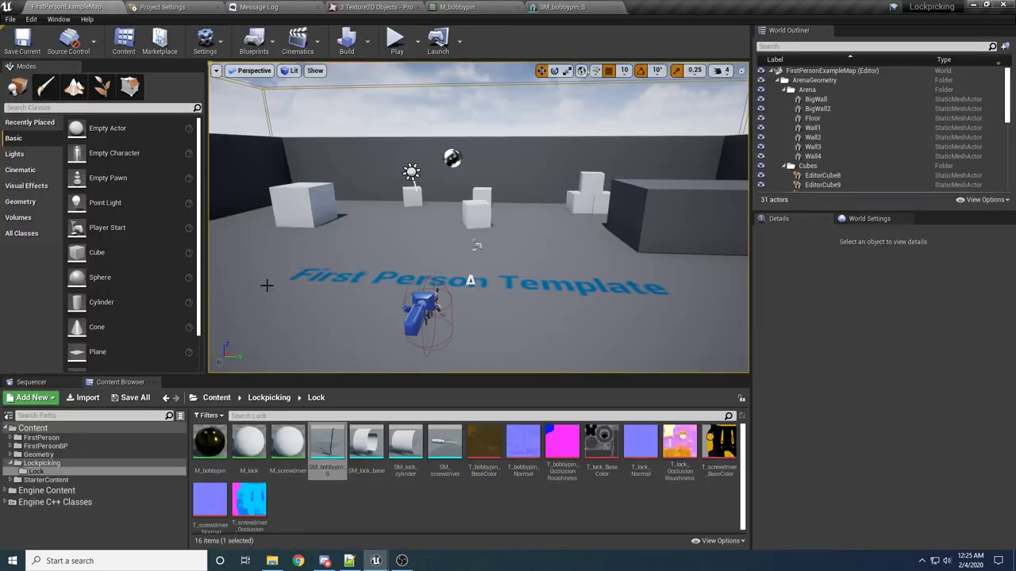
{"action": "double_click", "coordinate": [256, 442]}
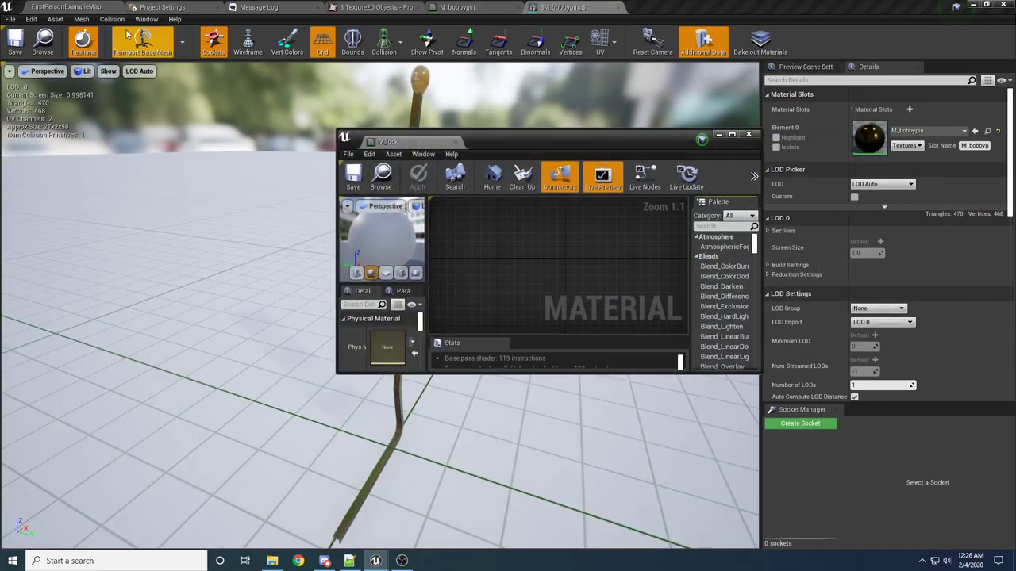
{"action": "left_click", "coordinate": [66, 6]}
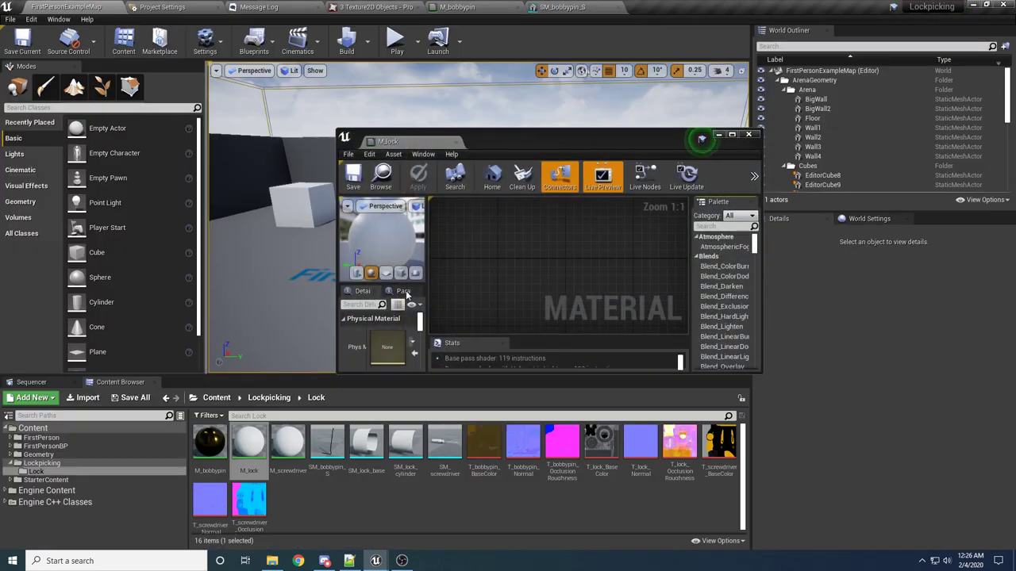
{"action": "left_click", "coordinate": [477, 326]}
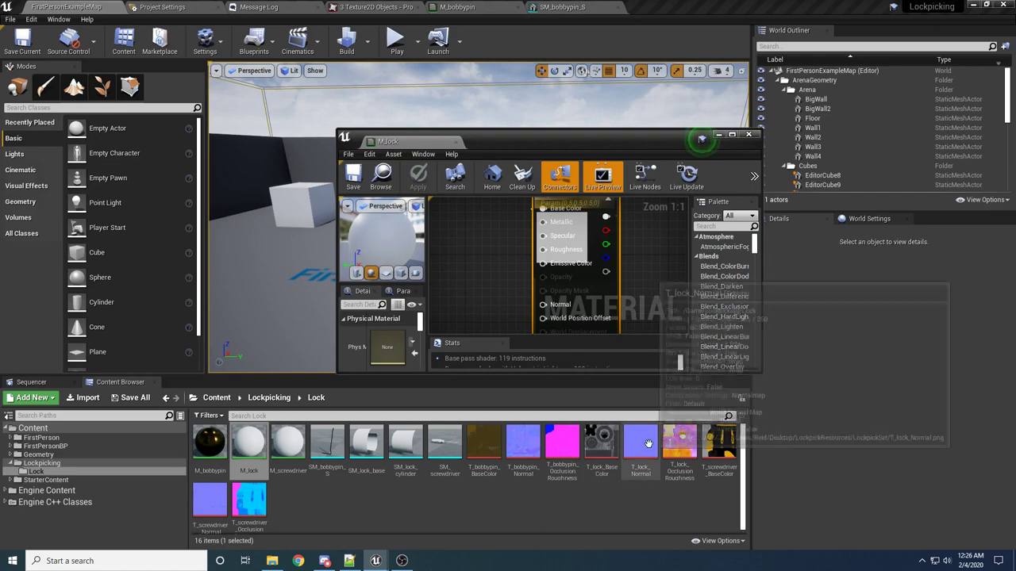
{"action": "left_click", "coordinate": [603, 449]}
{"action": "left_click", "coordinate": [673, 446], "text": "shift"}
{"action": "left_click_drag", "start_coordinate": [642, 478], "coordinate": [464, 270]}
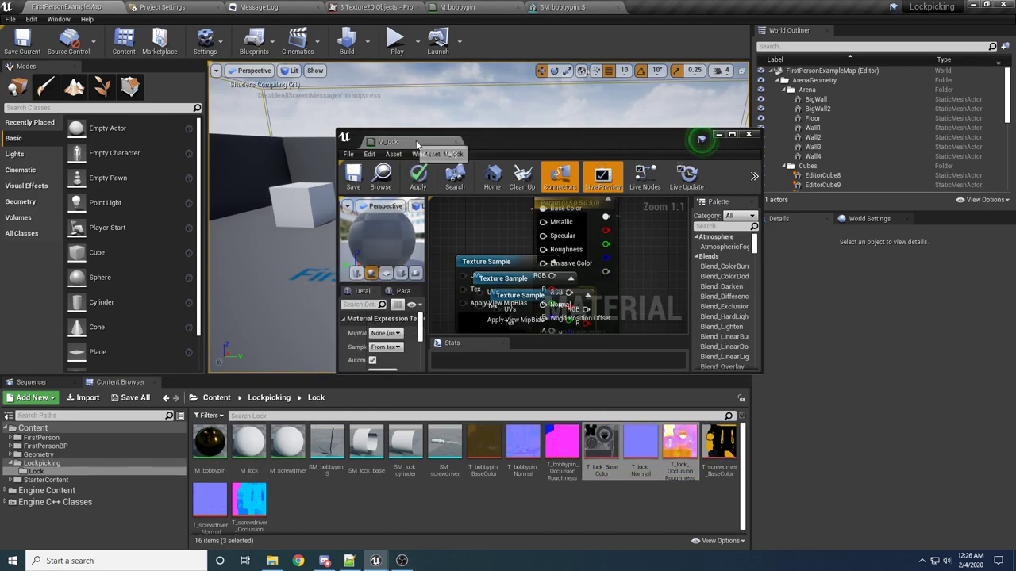
Step: Dock the M_lock editor with the other open assets and delete the default color parameter from its graph
{"action": "double_click", "coordinate": [409, 144]}
{"action": "left_click_drag", "start_coordinate": [346, 145], "coordinate": [533, 145]}
{"action": "left_click", "coordinate": [377, 181]}
{"action": "key", "text": "Delete"}
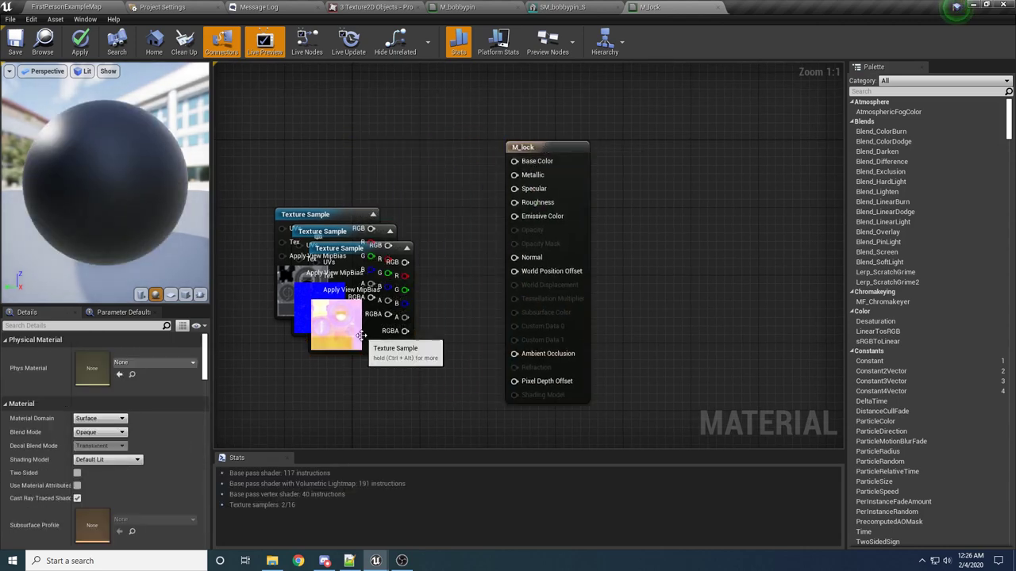
Step: Spread out the three lock texture samples and connect the BaseColor RGB to Base Color and the Normal RGB to Normal
{"action": "left_click_drag", "start_coordinate": [361, 334], "coordinate": [354, 449]}
{"action": "left_click_drag", "start_coordinate": [335, 224], "coordinate": [344, 320]}
{"action": "right_click_drag", "start_coordinate": [345, 319], "coordinate": [353, 386]}
{"action": "left_click_drag", "start_coordinate": [356, 226], "coordinate": [372, 148]}
{"action": "left_click_drag", "start_coordinate": [399, 116], "coordinate": [409, 118]}
{"action": "left_click_drag", "start_coordinate": [545, 127], "coordinate": [546, 124]}
{"action": "left_click_drag", "start_coordinate": [381, 300], "coordinate": [524, 221]}
Step: Wire the lock mask sample's R to Metallic, G to Roughness and B to Ambient Occlusion, then apply and save M_lock
{"action": "right_click_drag", "start_coordinate": [525, 224], "coordinate": [531, 169]}
{"action": "left_click_drag", "start_coordinate": [373, 382], "coordinate": [530, 83]}
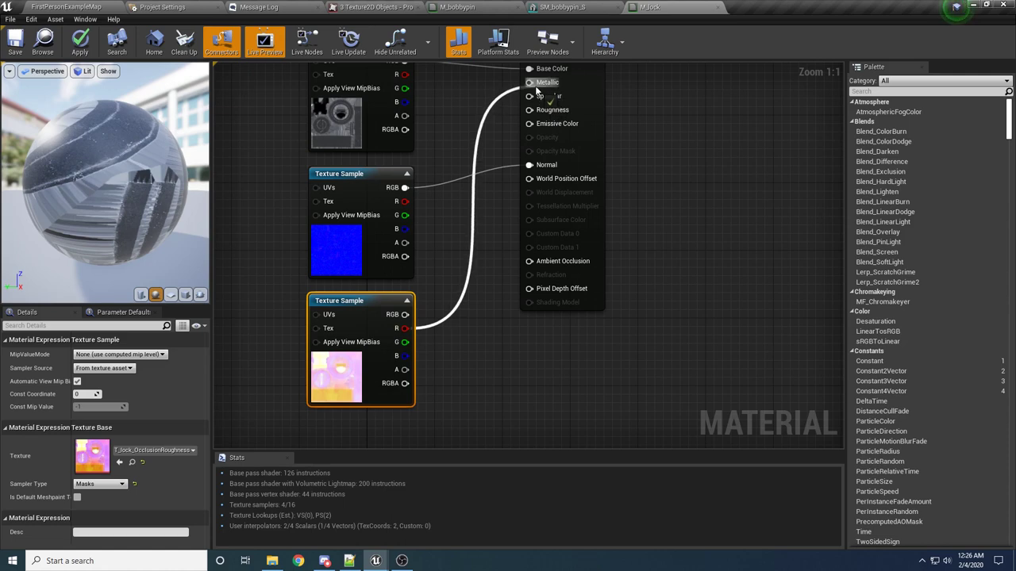
{"action": "left_click_drag", "start_coordinate": [404, 342], "coordinate": [529, 109]}
{"action": "left_click_drag", "start_coordinate": [405, 356], "coordinate": [530, 262]}
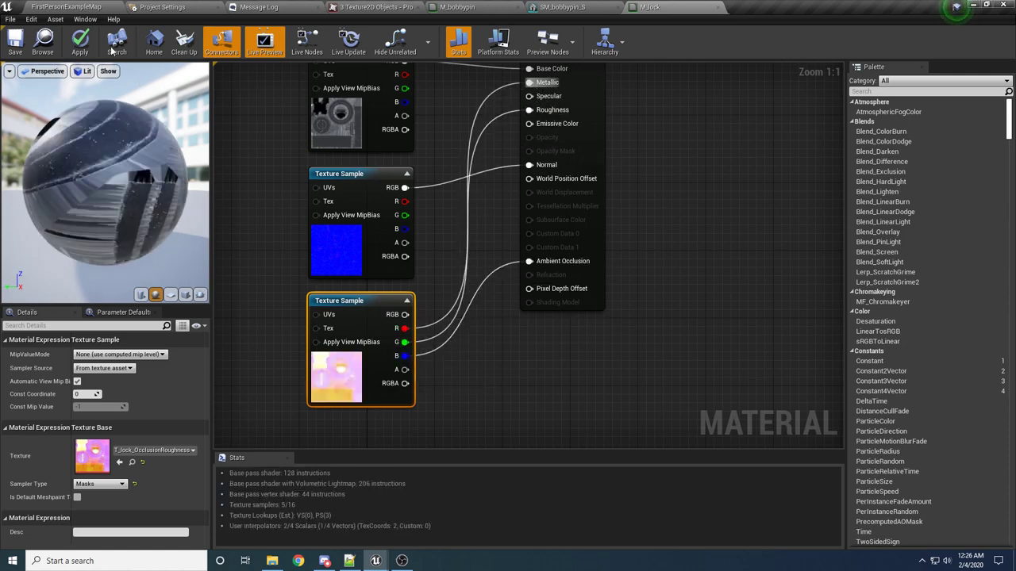
{"action": "left_click", "coordinate": [80, 41]}
{"action": "left_click", "coordinate": [16, 45]}
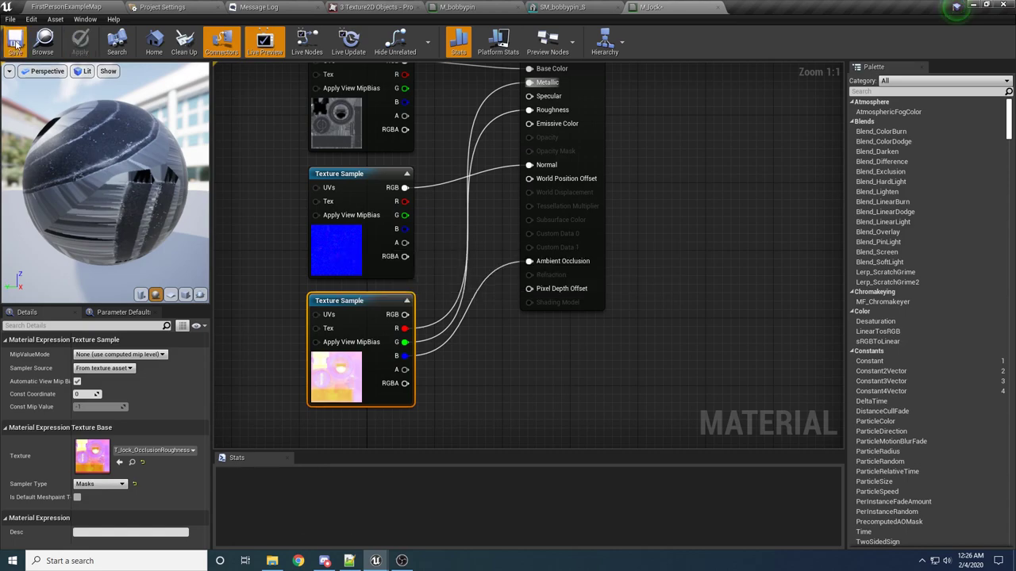
Step: Open the SM_lock_base mesh and inspect the lock material on it from another angle
{"action": "left_click", "coordinate": [68, 7]}
{"action": "double_click", "coordinate": [366, 443]}
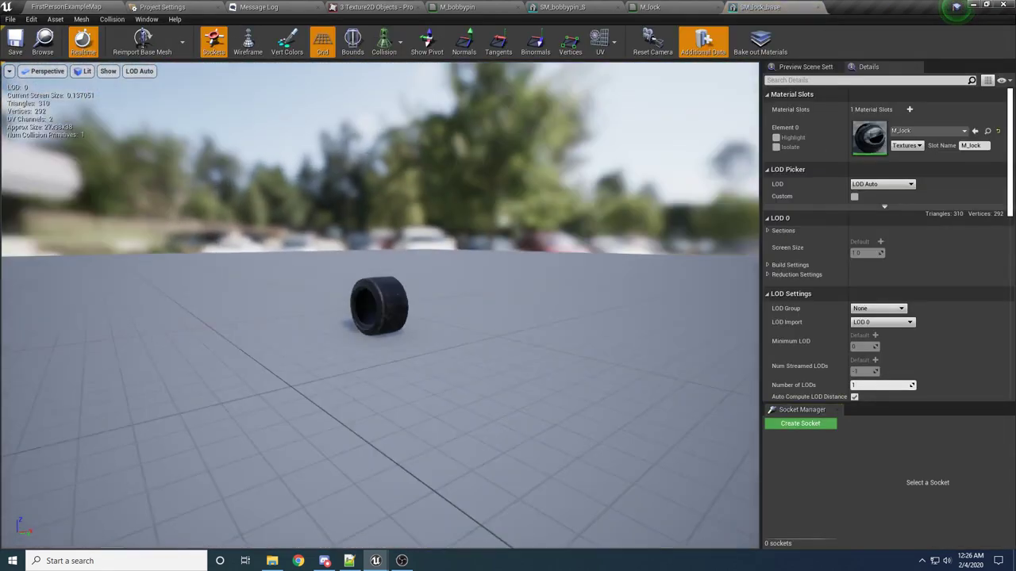
{"action": "left_click_drag", "start_coordinate": [110, 110], "coordinate": [238, 119]}
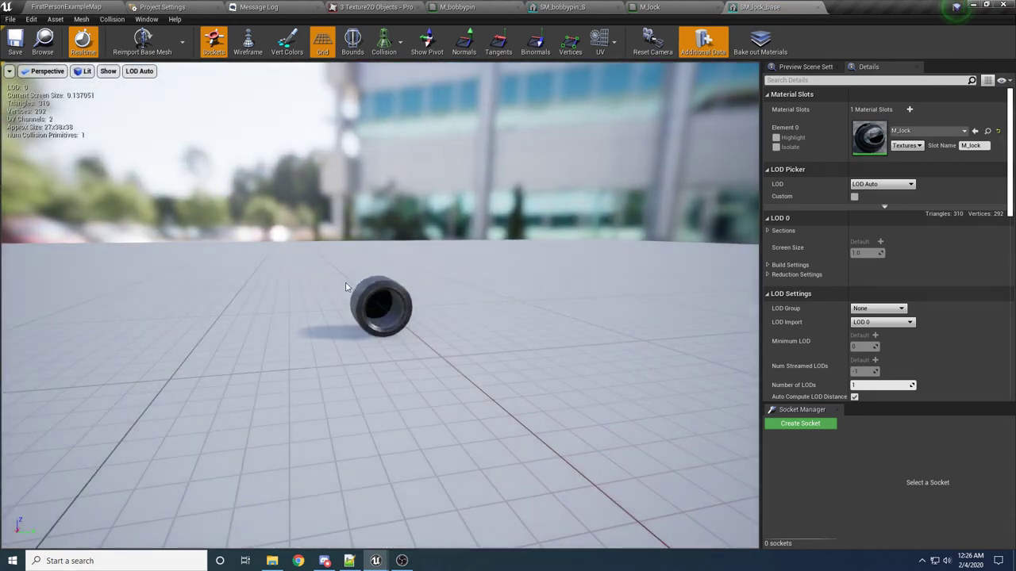
Step: Open the SM_lock_cylinder mesh and examine the lock material around its keyhole
{"action": "left_click", "coordinate": [97, 6]}
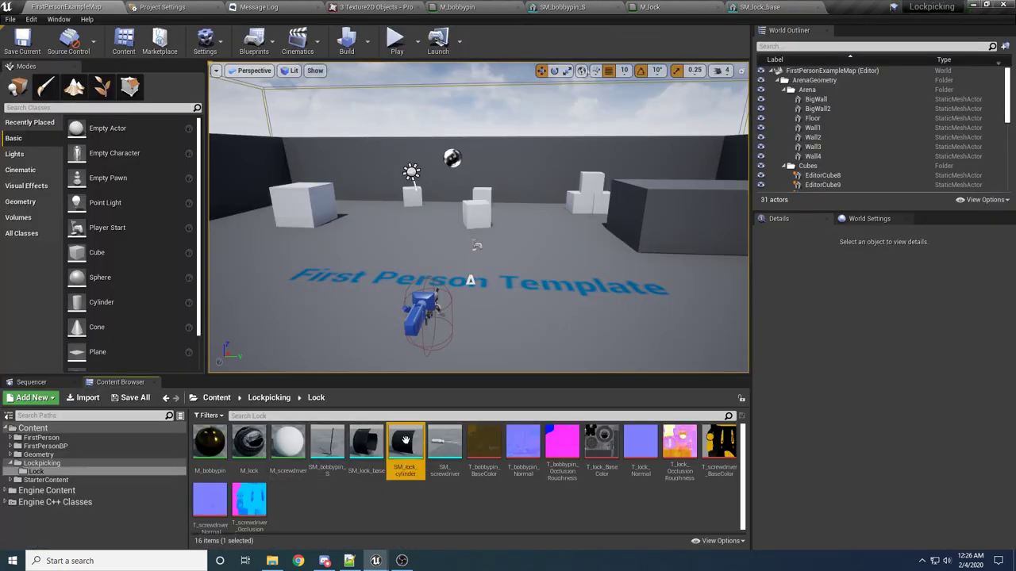
{"action": "double_click", "coordinate": [405, 441]}
{"action": "left_click_drag", "start_coordinate": [419, 328], "coordinate": [331, 334]}
{"action": "key", "text": "f"}
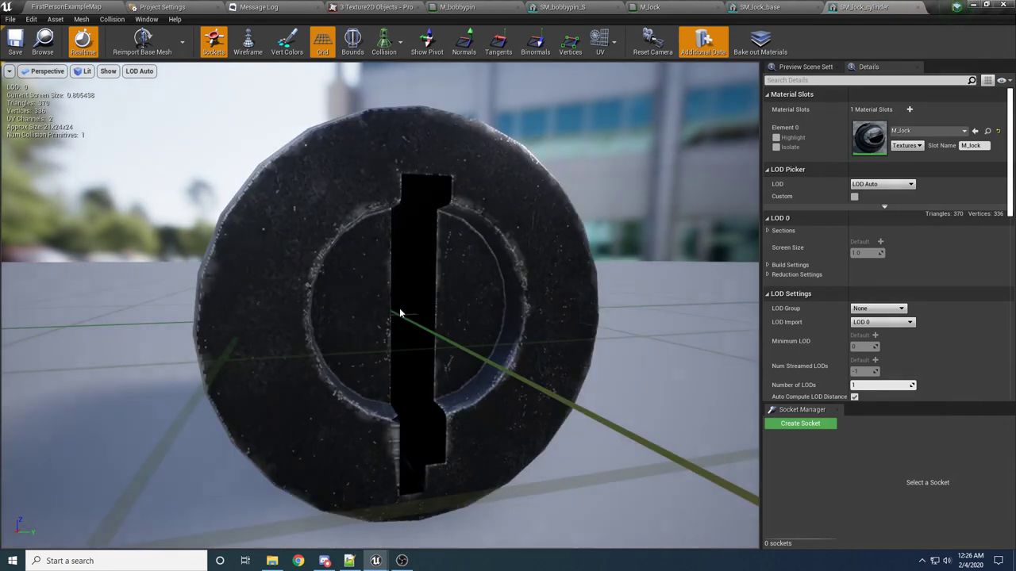
{"action": "scroll", "coordinate": [360, 320], "scroll_direction": "down", "scroll_amount": 5}
Step: Open the M_screwdriver material in a floating window and add the screwdriver BaseColor, Normal and OcclusionRoughnessMetallic textures to its graph
{"action": "left_click", "coordinate": [111, 5]}
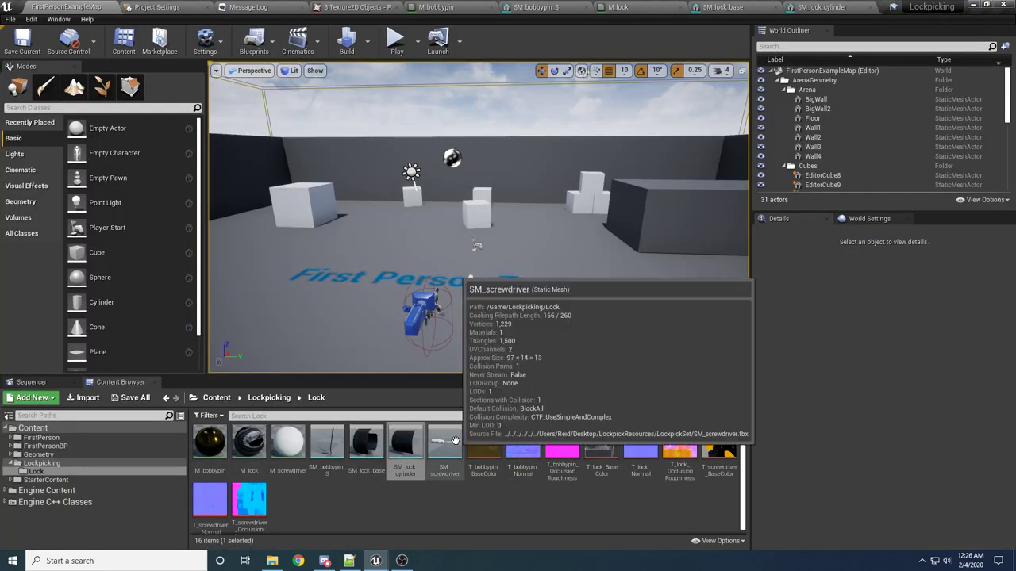
{"action": "double_click", "coordinate": [287, 442]}
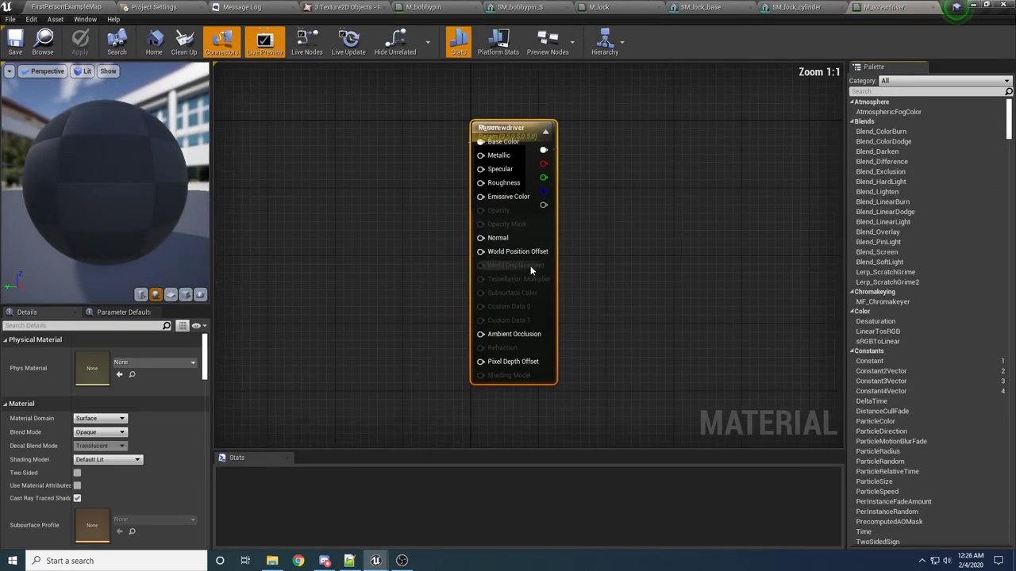
{"action": "left_click_drag", "start_coordinate": [877, 6], "coordinate": [357, 143]}
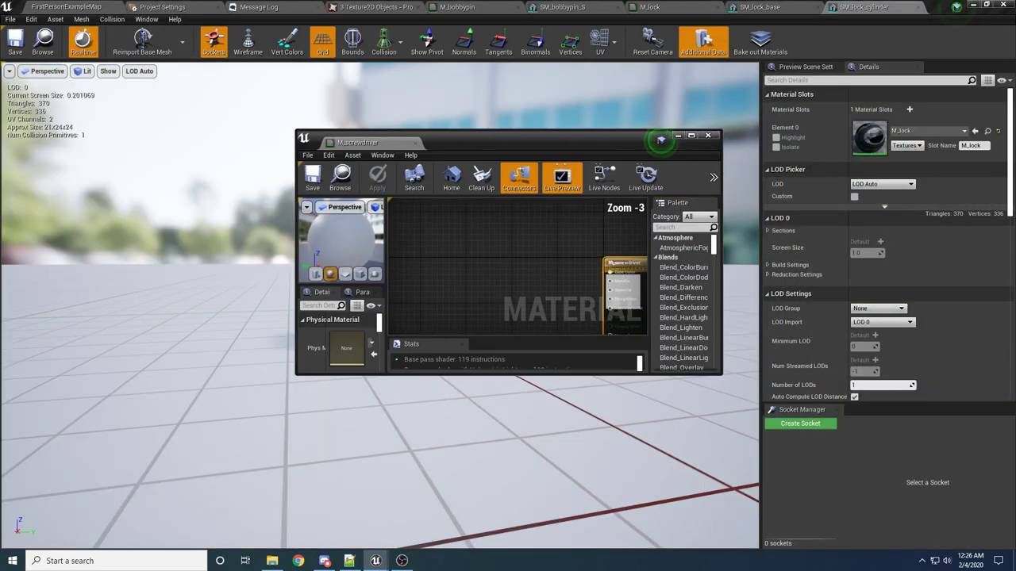
{"action": "left_click", "coordinate": [86, 4]}
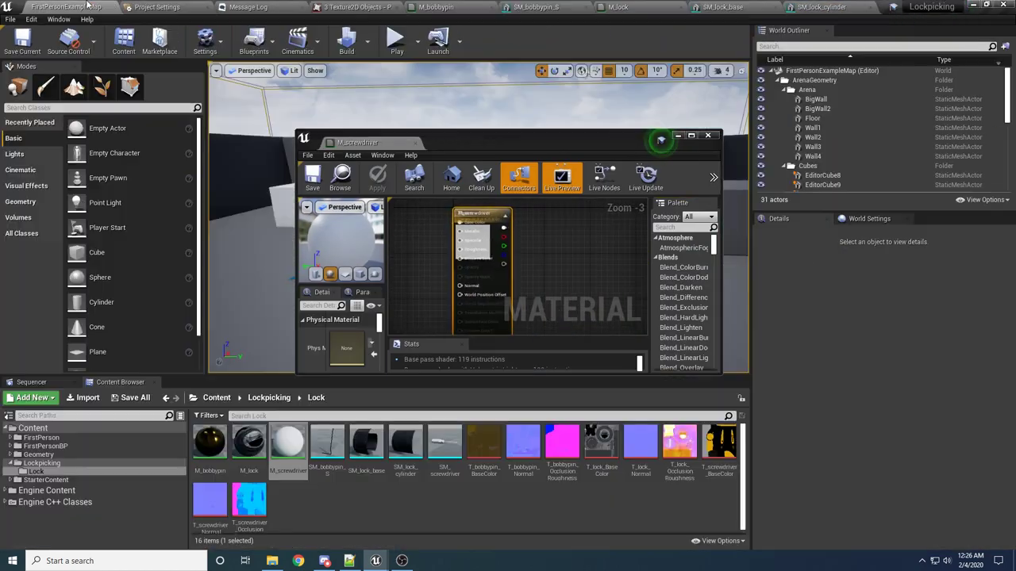
{"action": "left_click", "coordinate": [720, 445]}
{"action": "left_click", "coordinate": [249, 500], "text": "shift"}
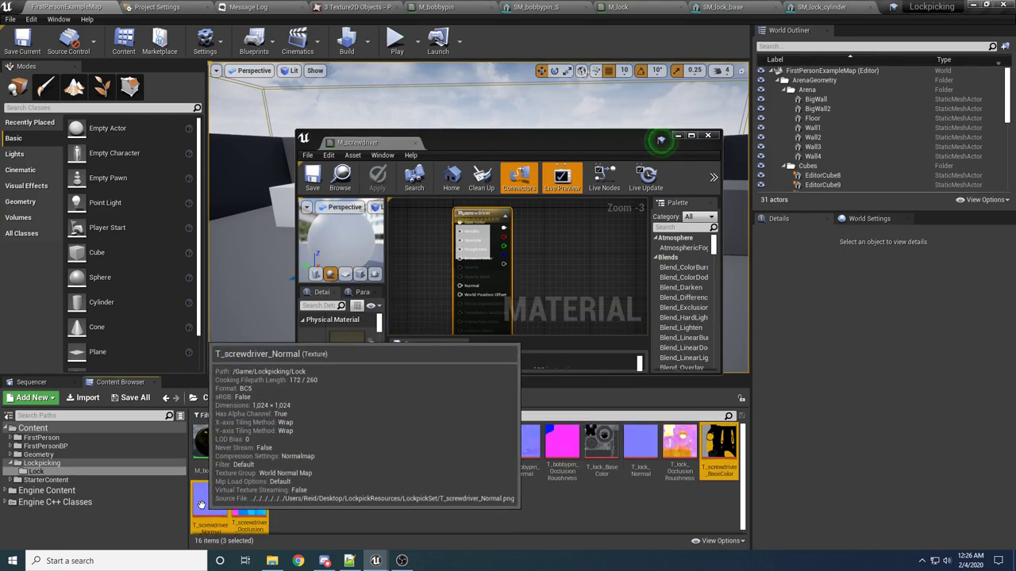
{"action": "left_click_drag", "start_coordinate": [210, 507], "coordinate": [424, 241]}
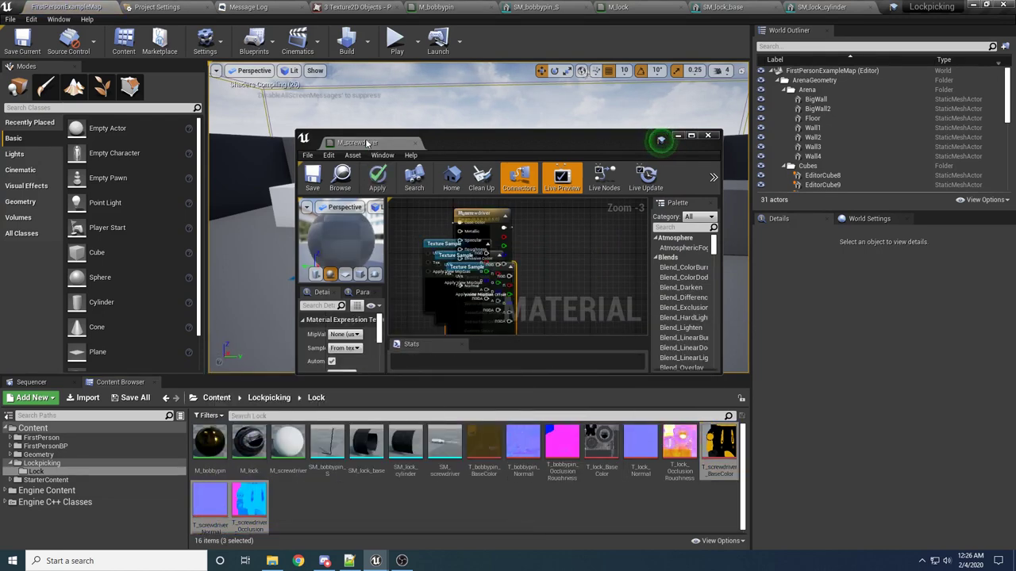
Step: Dock the M_screwdriver editor among the main window's tabs and delete the Param node feeding Base Color
{"action": "left_click_drag", "start_coordinate": [366, 143], "coordinate": [594, 6]}
{"action": "right_click_drag", "start_coordinate": [446, 92], "coordinate": [536, 154]}
{"action": "left_click_drag", "start_coordinate": [407, 141], "coordinate": [505, 144]}
{"action": "scroll", "coordinate": [440, 137], "scroll_direction": "up", "scroll_amount": 3}
{"action": "left_click", "coordinate": [392, 141]}
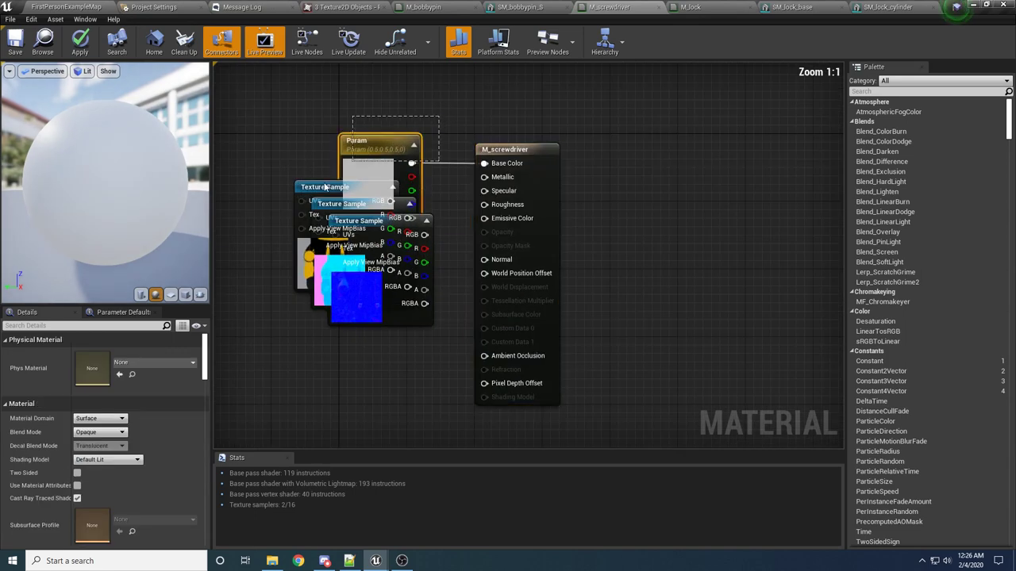
{"action": "key", "text": "Delete"}
Step: Spread out the screwdriver texture samples and wire the color sample's RGB to Base Color and the normal sample's RGB to Normal
{"action": "left_click_drag", "start_coordinate": [372, 316], "coordinate": [342, 445]}
{"action": "left_click_drag", "start_coordinate": [340, 218], "coordinate": [314, 142]}
{"action": "left_click_drag", "start_coordinate": [377, 109], "coordinate": [435, 124]}
{"action": "left_click_drag", "start_coordinate": [493, 137], "coordinate": [492, 135]}
{"action": "left_click_drag", "start_coordinate": [531, 124], "coordinate": [547, 91]}
{"action": "right_click_drag", "start_coordinate": [451, 188], "coordinate": [510, 196]}
{"action": "left_click_drag", "start_coordinate": [421, 251], "coordinate": [231, 250]}
{"action": "left_click_drag", "start_coordinate": [389, 356], "coordinate": [371, 220]}
{"action": "left_click_drag", "start_coordinate": [434, 236], "coordinate": [559, 204]}
Step: Wire the screwdriver mask sample's R to Metallic, G to Roughness and B to Ambient Occlusion, then apply and save M_screwdriver
{"action": "right_click_drag", "start_coordinate": [458, 252], "coordinate": [488, 224]}
{"action": "left_click_drag", "start_coordinate": [266, 234], "coordinate": [420, 328]}
{"action": "right_click_drag", "start_coordinate": [420, 327], "coordinate": [349, 377]}
{"action": "left_click_drag", "start_coordinate": [390, 396], "coordinate": [515, 141]}
{"action": "left_click_drag", "start_coordinate": [393, 414], "coordinate": [526, 169]}
{"action": "right_click_drag", "start_coordinate": [447, 386], "coordinate": [442, 339]}
{"action": "left_click_drag", "start_coordinate": [393, 375], "coordinate": [512, 272]}
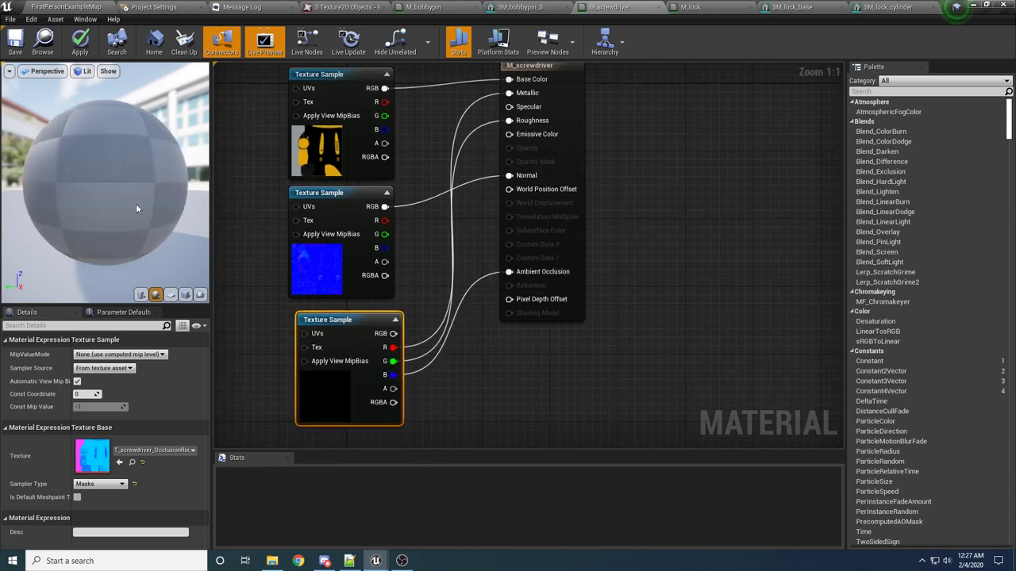
{"action": "left_click", "coordinate": [80, 41]}
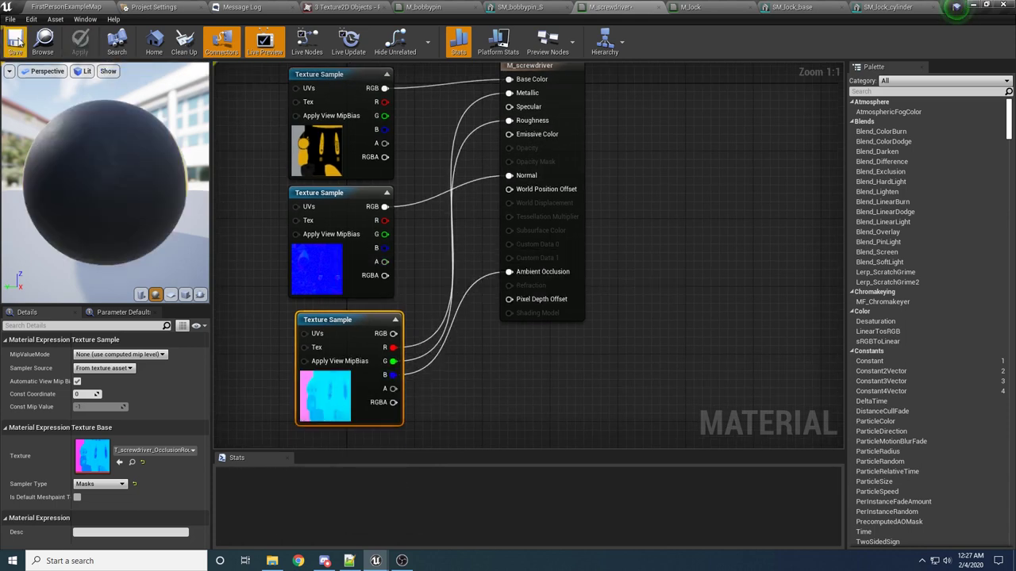
Step: Open the SM_screwdriver mesh and inspect the finished material on its handle and shaft
{"action": "left_click", "coordinate": [181, 6]}
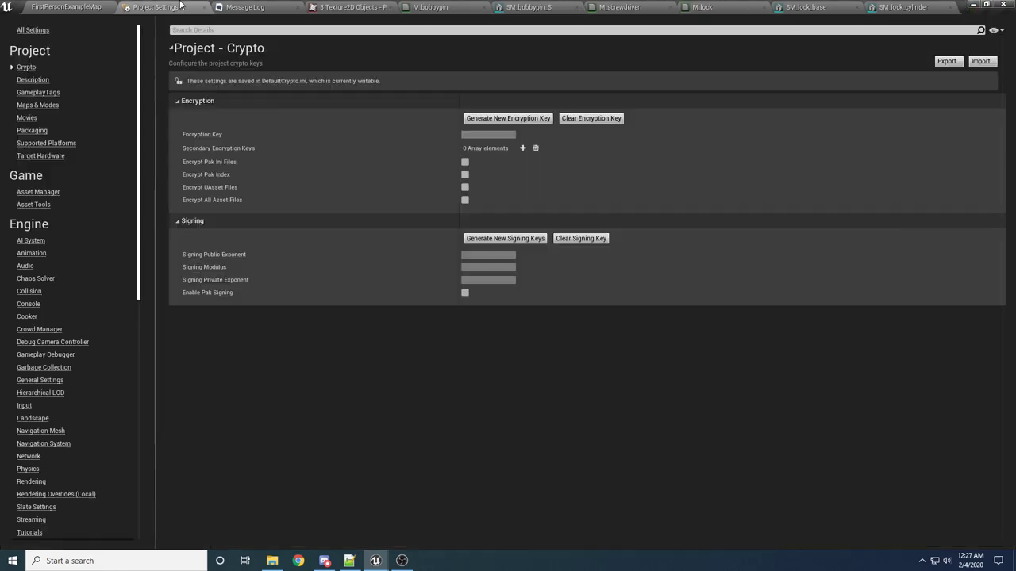
{"action": "left_click", "coordinate": [87, 6]}
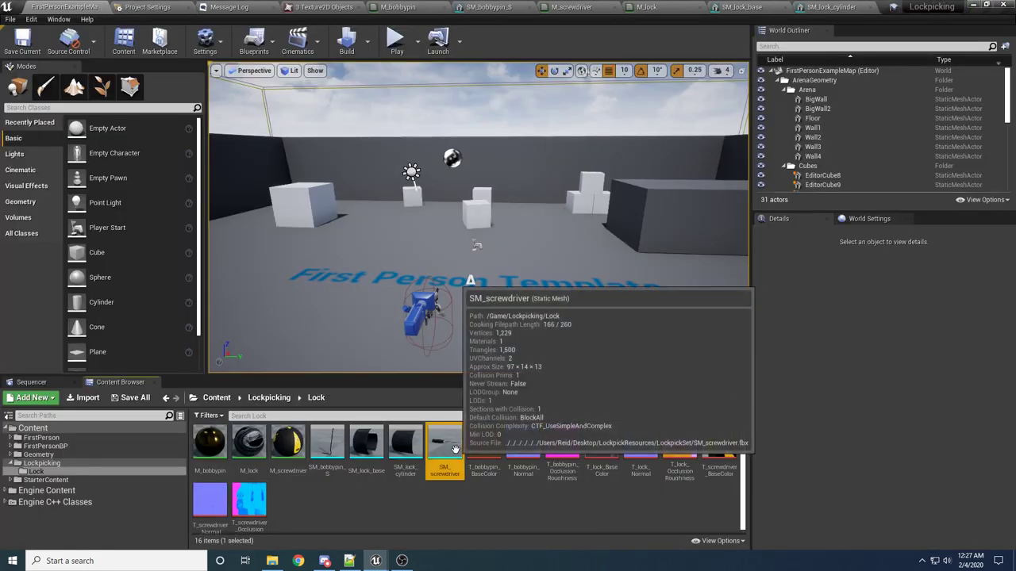
{"action": "double_click", "coordinate": [445, 443]}
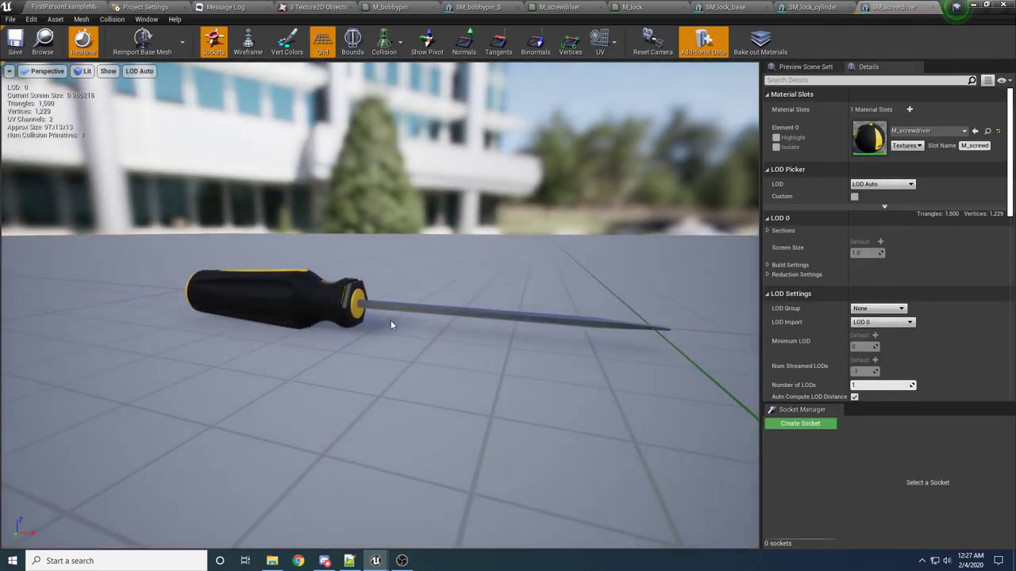
{"action": "left_click_drag", "start_coordinate": [390, 320], "coordinate": [421, 294]}
Step: Create a folder named Door inside the Lockpicking content folder
{"action": "left_click", "coordinate": [141, 5]}
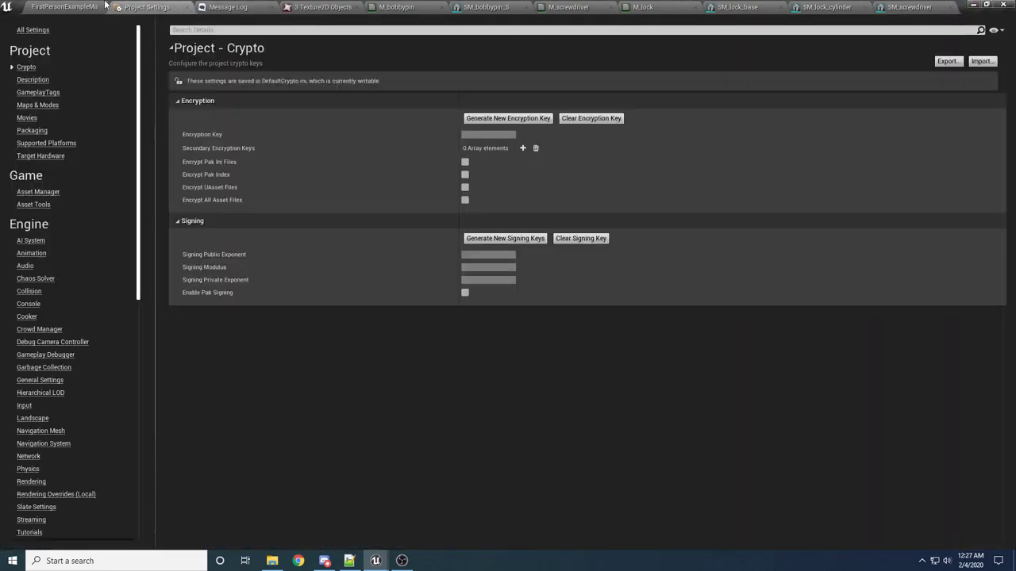
{"action": "left_click", "coordinate": [64, 6]}
{"action": "left_click", "coordinate": [484, 446]}
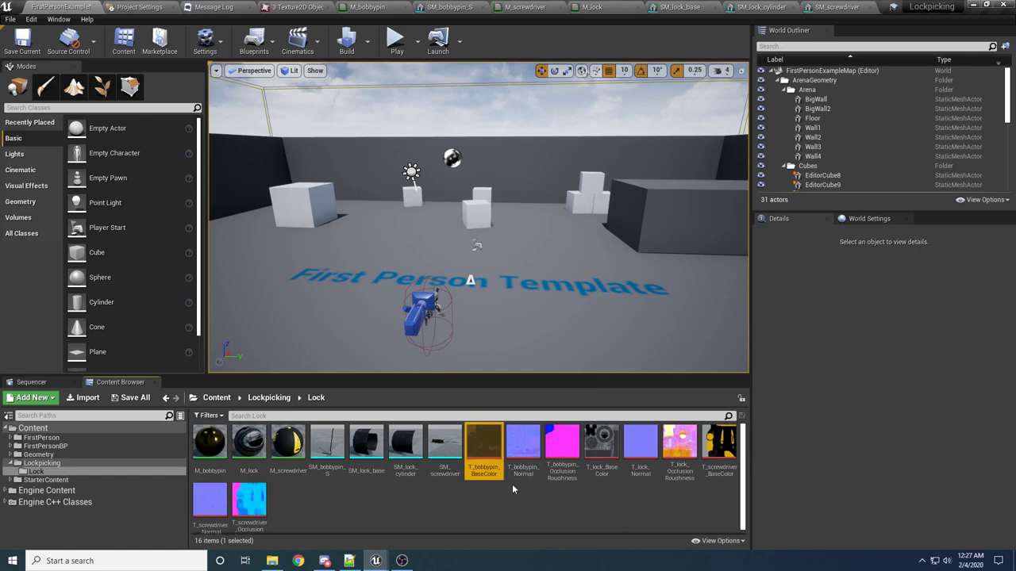
{"action": "left_click", "coordinate": [264, 397]}
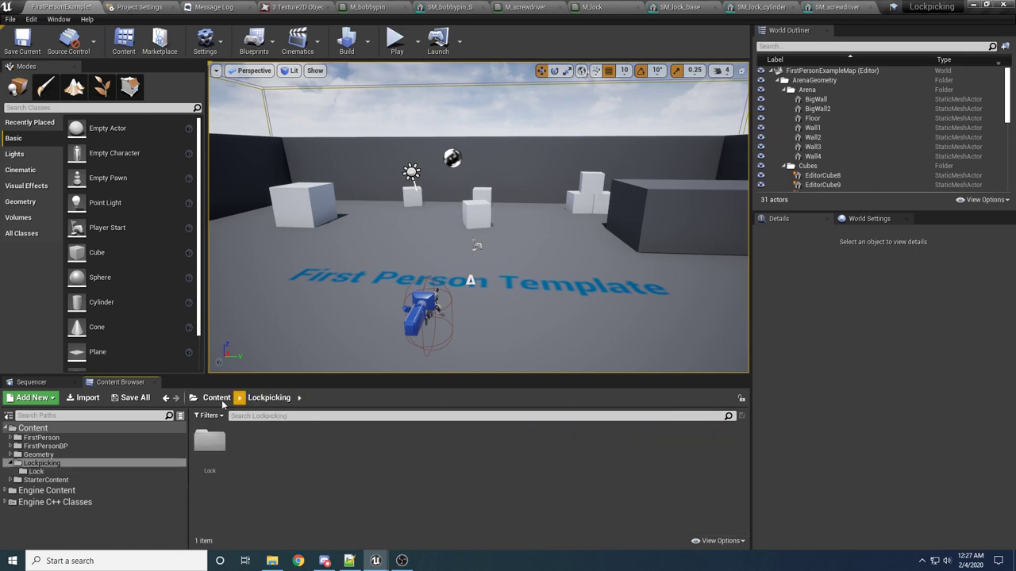
{"action": "left_click", "coordinate": [220, 398]}
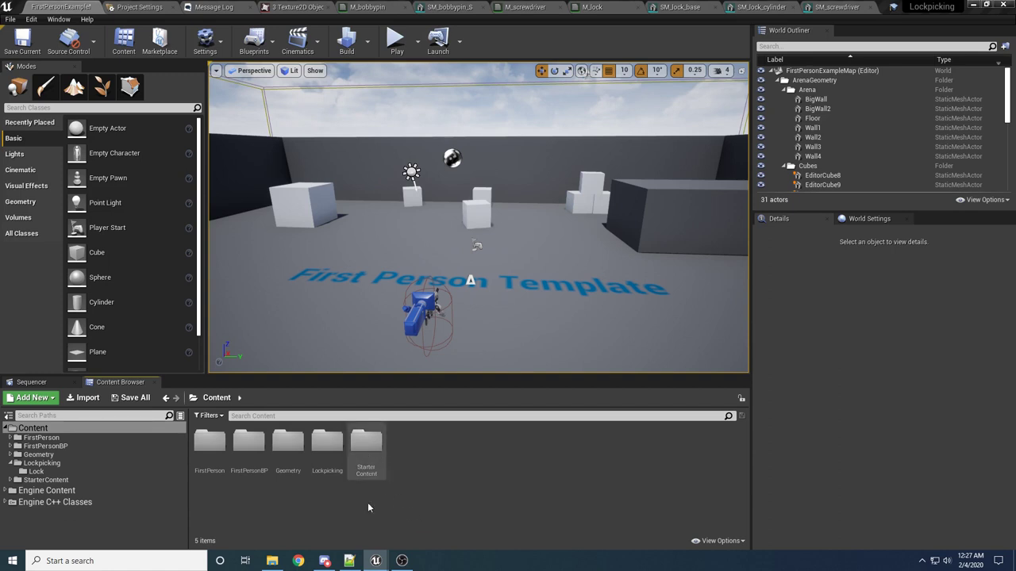
{"action": "double_click", "coordinate": [326, 472]}
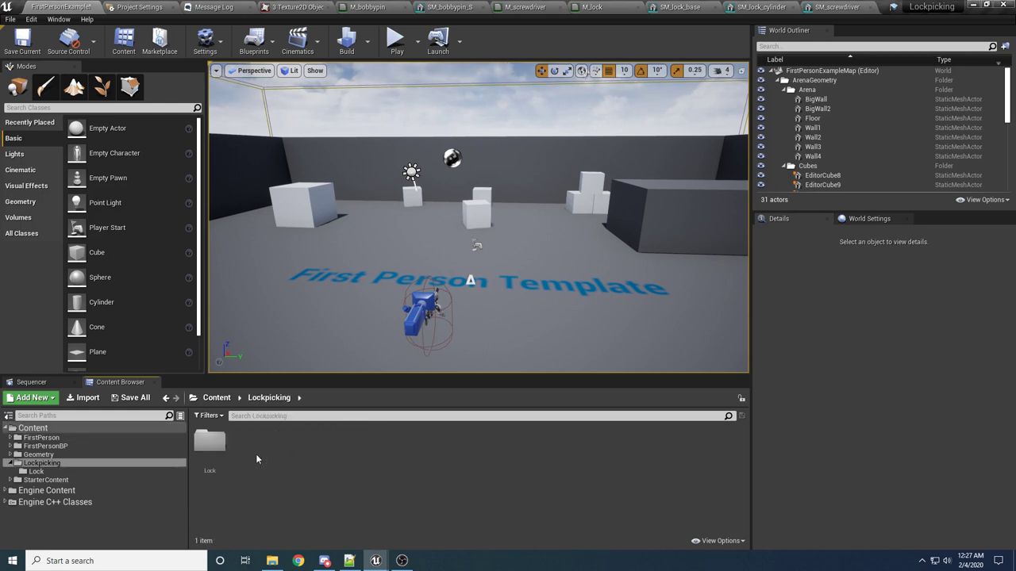
{"action": "key", "text": "s"}
{"action": "right_click_drag", "start_coordinate": [388, 334], "coordinate": [378, 332]}
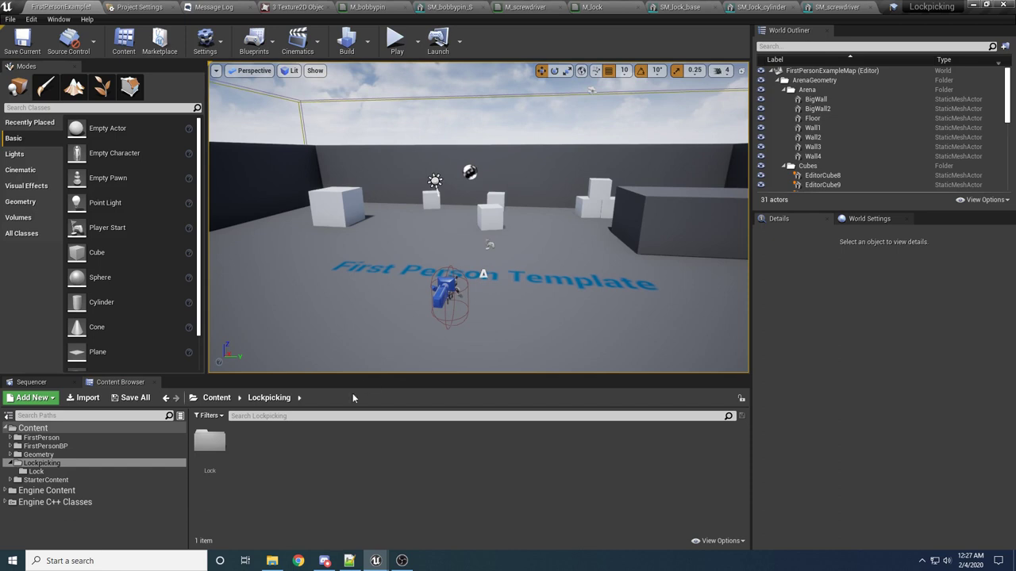
{"action": "right_click", "coordinate": [299, 462]}
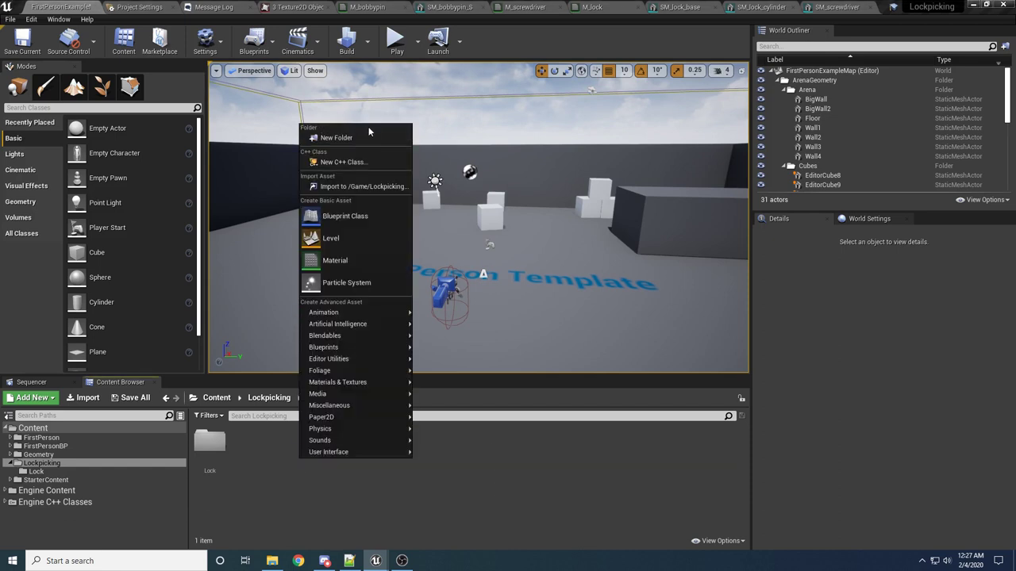
{"action": "left_click", "coordinate": [365, 137]}
{"action": "type", "text": "Door"}
{"action": "key", "text": "Return"}
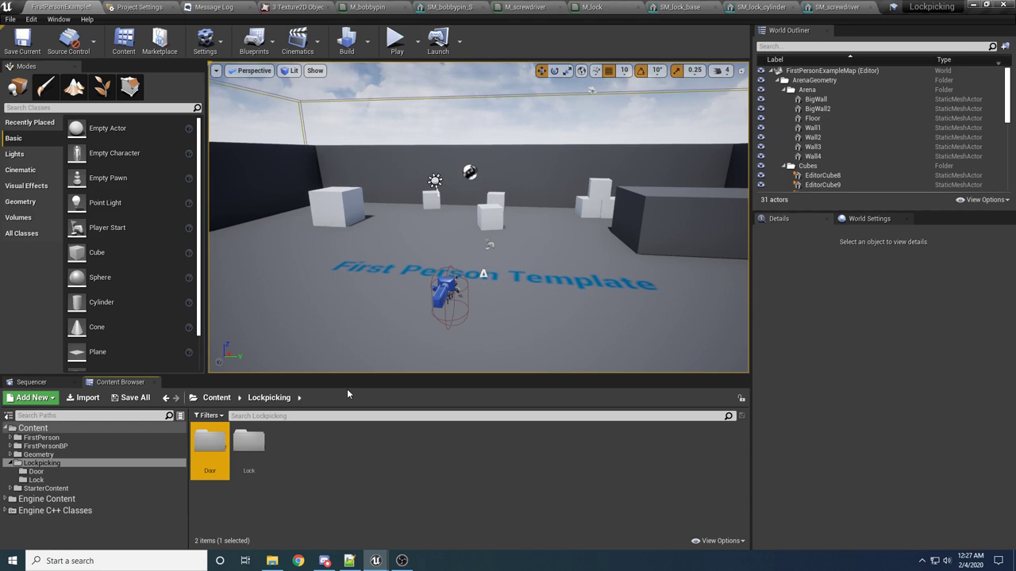
Step: Create an Actor blueprint named BP_Door in the Door folder and open it for editing
{"action": "double_click", "coordinate": [220, 451]}
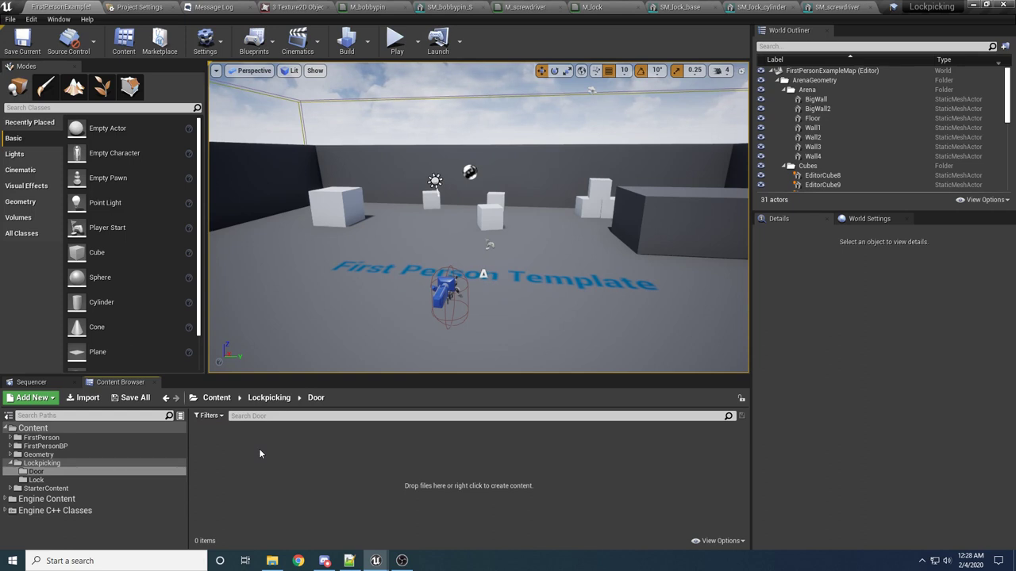
{"action": "right_click", "coordinate": [259, 449]}
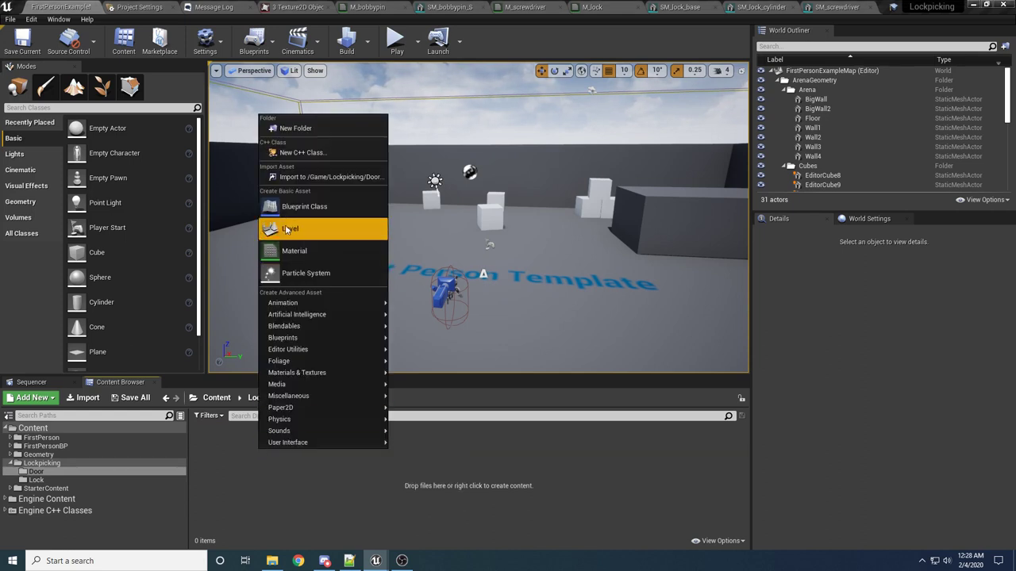
{"action": "left_click", "coordinate": [290, 206]}
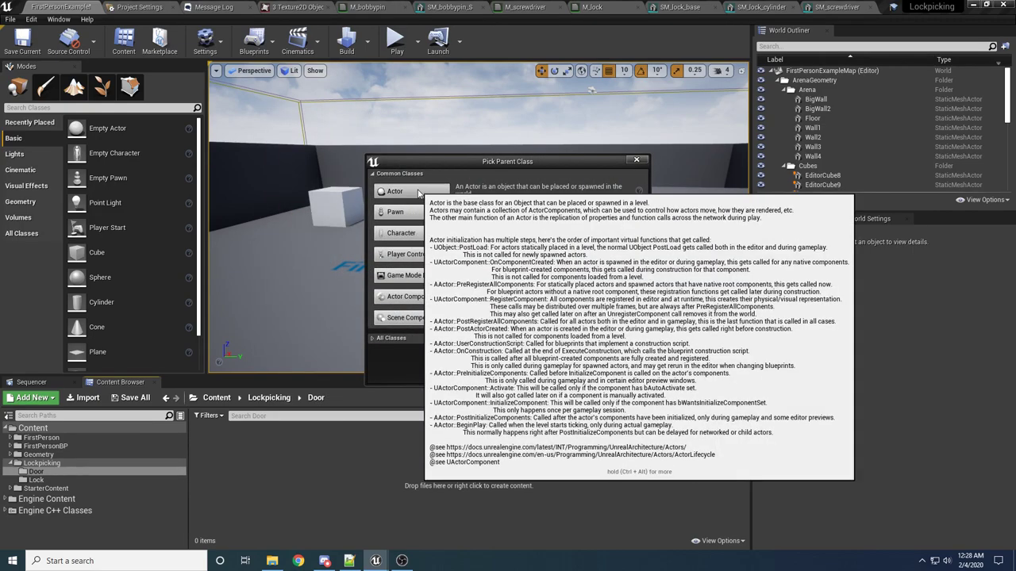
{"action": "left_click", "coordinate": [406, 191]}
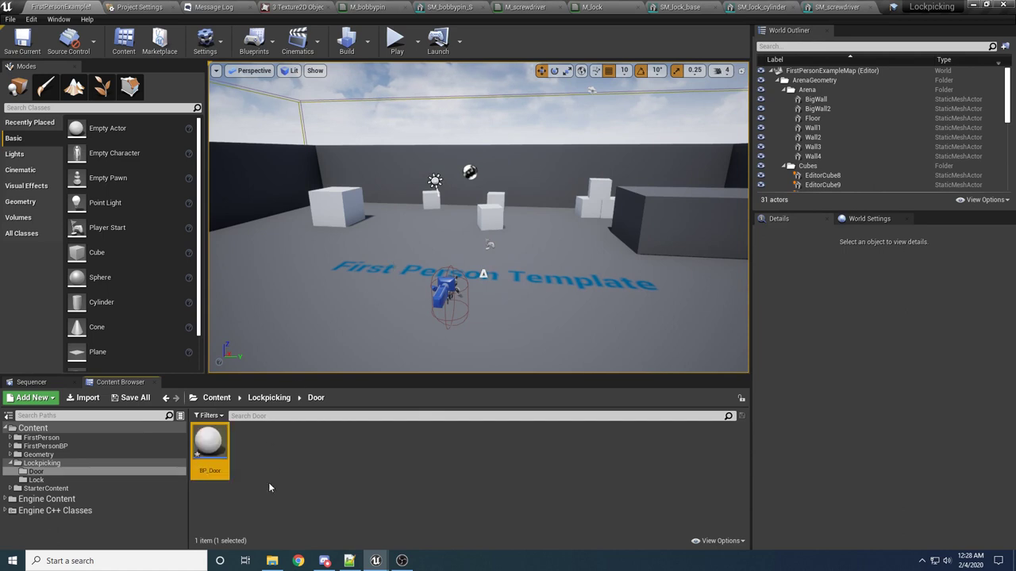
{"action": "double_click", "coordinate": [222, 459]}
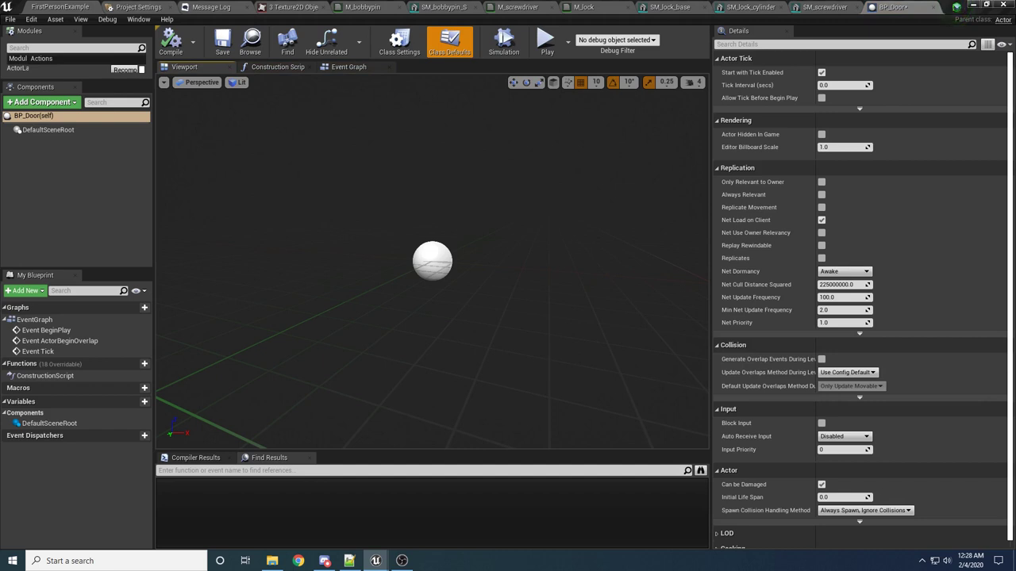
Step: Add two Static Mesh components under the default scene root of BP_Door
{"action": "left_click", "coordinate": [42, 102]}
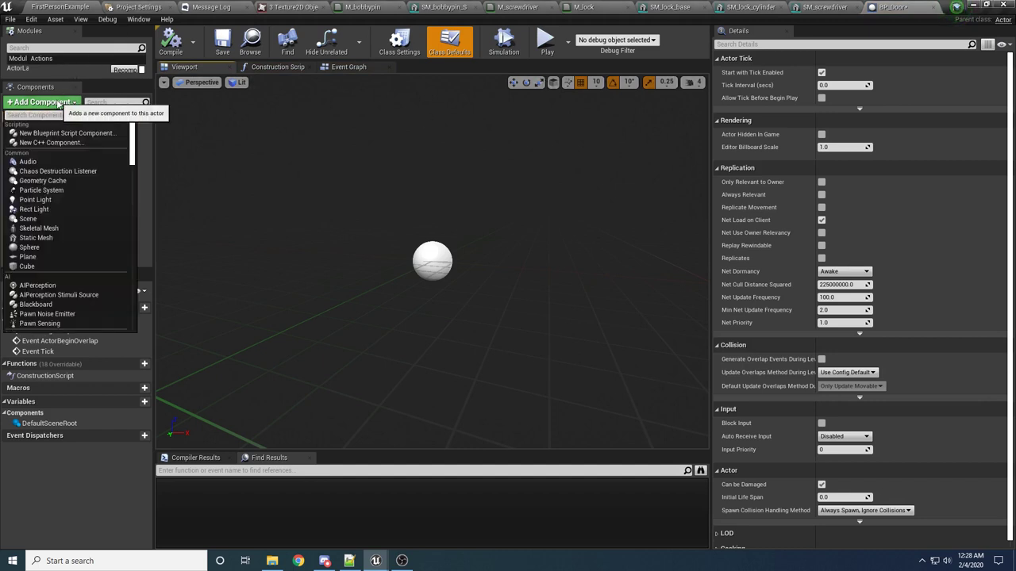
{"action": "type", "text": "static"}
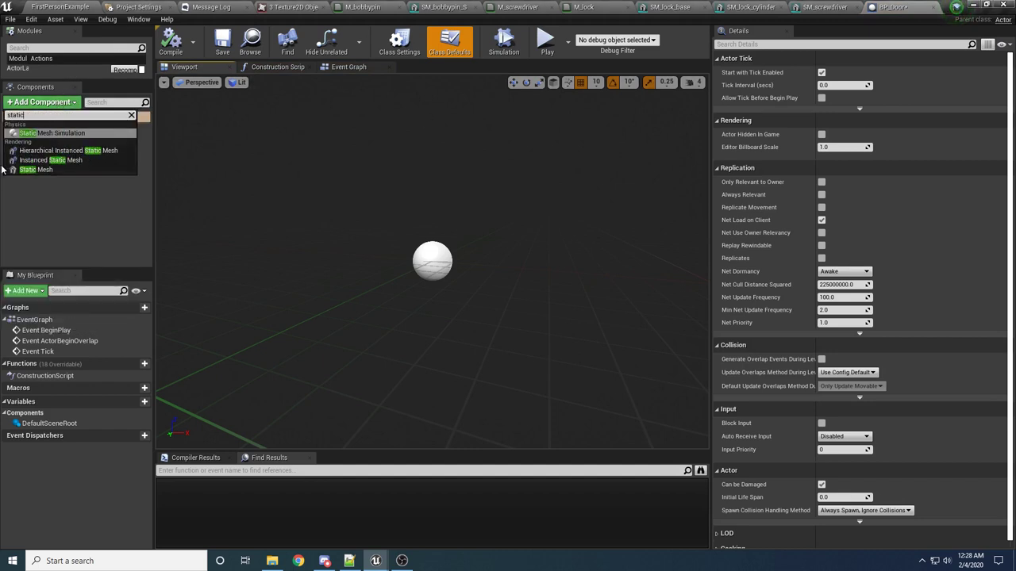
{"action": "left_click", "coordinate": [8, 169]}
{"action": "left_click", "coordinate": [47, 127]}
{"action": "left_click", "coordinate": [48, 104]}
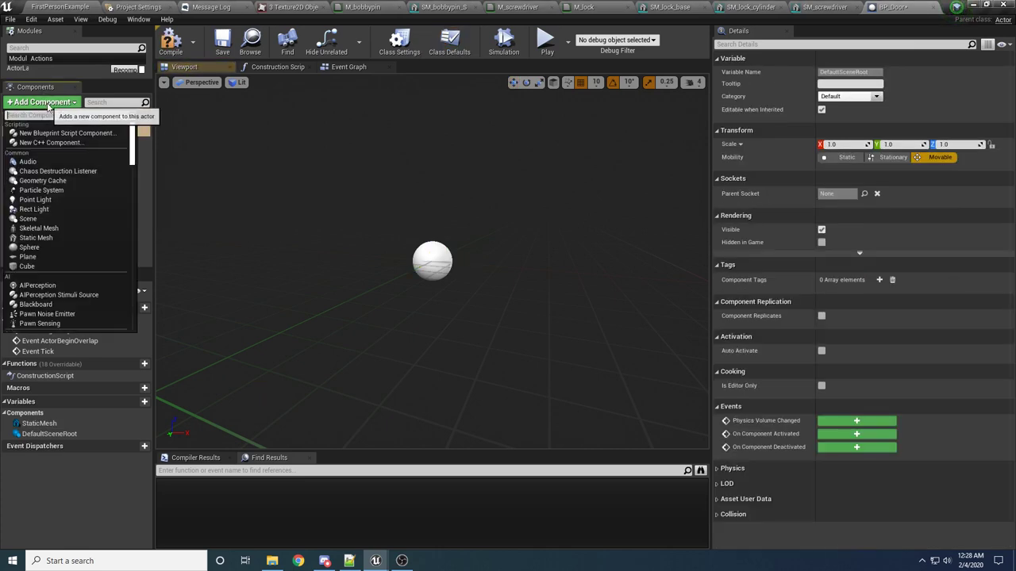
{"action": "type", "text": "static"}
{"action": "left_click", "coordinate": [36, 169]}
{"action": "left_click", "coordinate": [146, 175]}
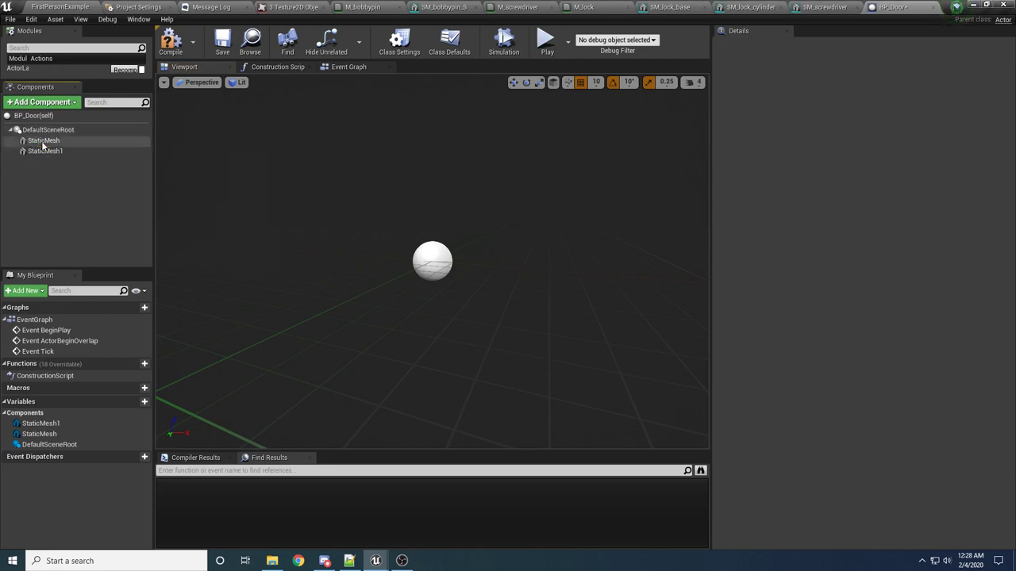
{"action": "left_click", "coordinate": [48, 151]}
{"action": "left_click_drag", "start_coordinate": [46, 151], "coordinate": [47, 132]}
{"action": "left_click_drag", "start_coordinate": [55, 143], "coordinate": [51, 129]}
{"action": "left_click", "coordinate": [80, 187]}
Step: Rename the first static mesh component to Doorframe and the second one to Door
{"action": "left_click", "coordinate": [46, 143]}
{"action": "left_click", "coordinate": [46, 144]}
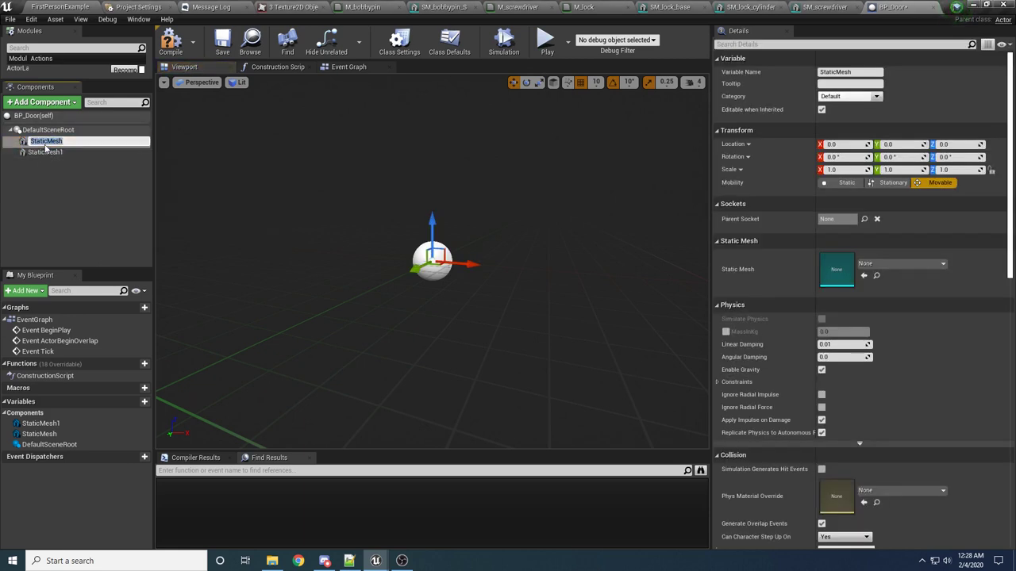
{"action": "key", "text": "Return"}
{"action": "left_click", "coordinate": [45, 152]}
{"action": "left_click", "coordinate": [46, 152]}
{"action": "type", "text": "Door"}
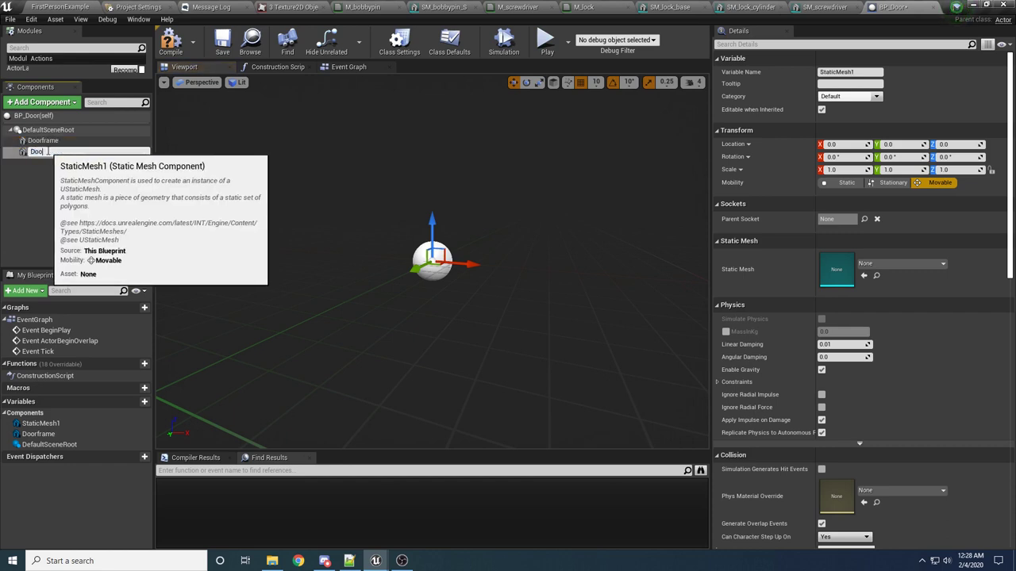
{"action": "key", "text": "Return"}
Step: Assign the SM_DoorFrame mesh to the Doorframe component and the SM_Door mesh to the Door component
{"action": "left_click", "coordinate": [44, 140]}
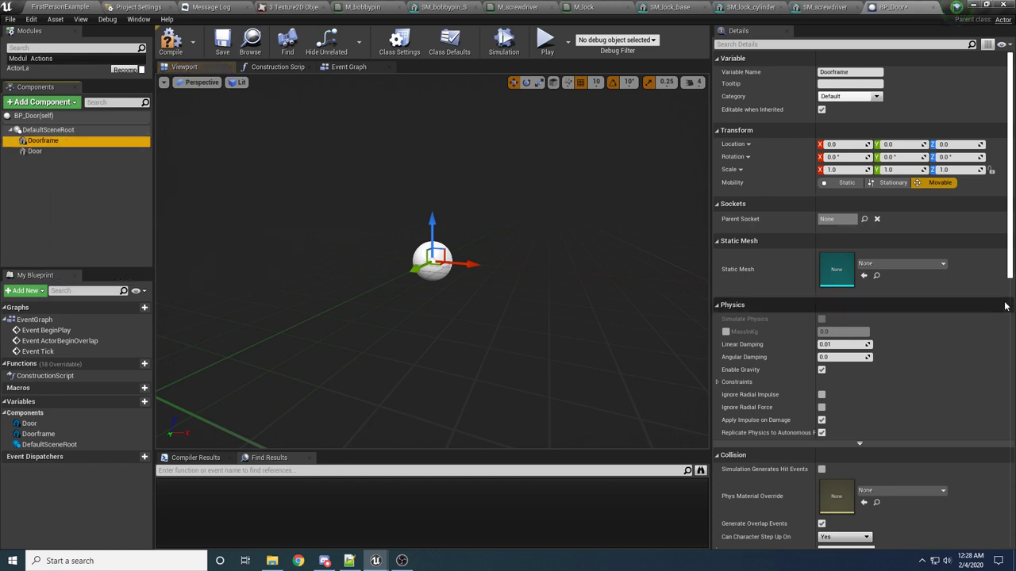
{"action": "left_click", "coordinate": [879, 265]}
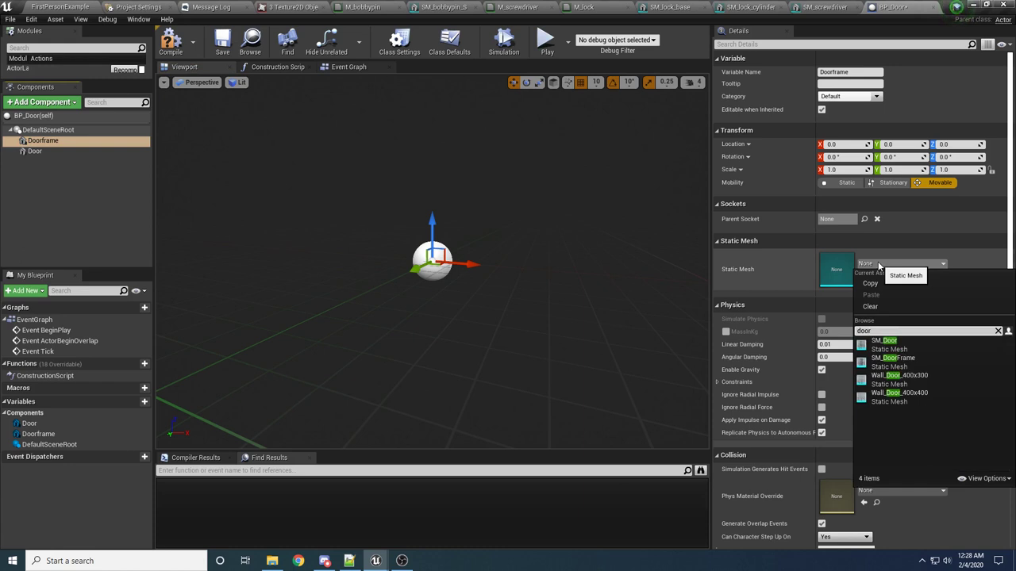
{"action": "left_click", "coordinate": [913, 353]}
{"action": "left_click", "coordinate": [47, 151]}
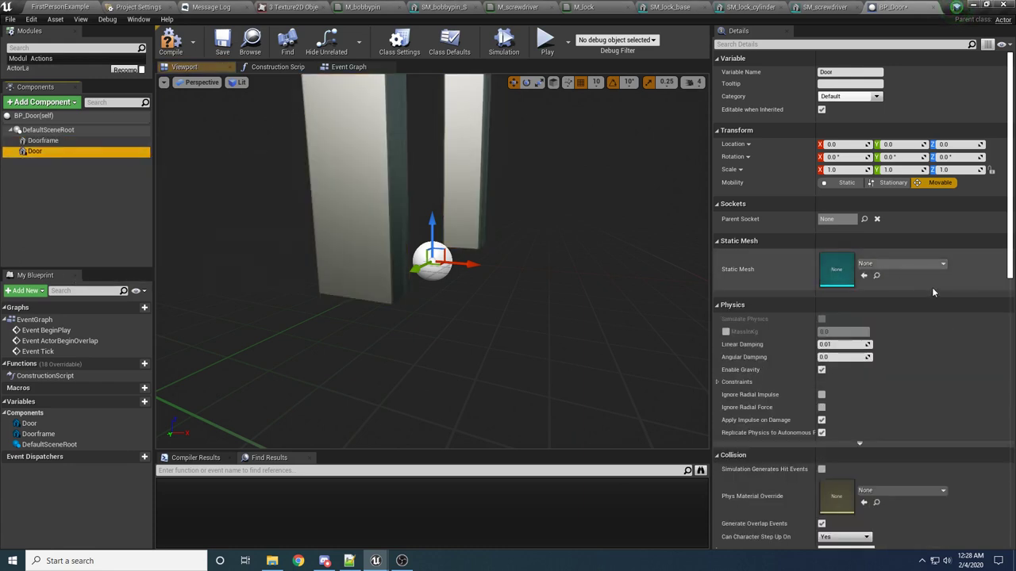
{"action": "left_click", "coordinate": [903, 264]}
{"action": "type", "text": "door"}
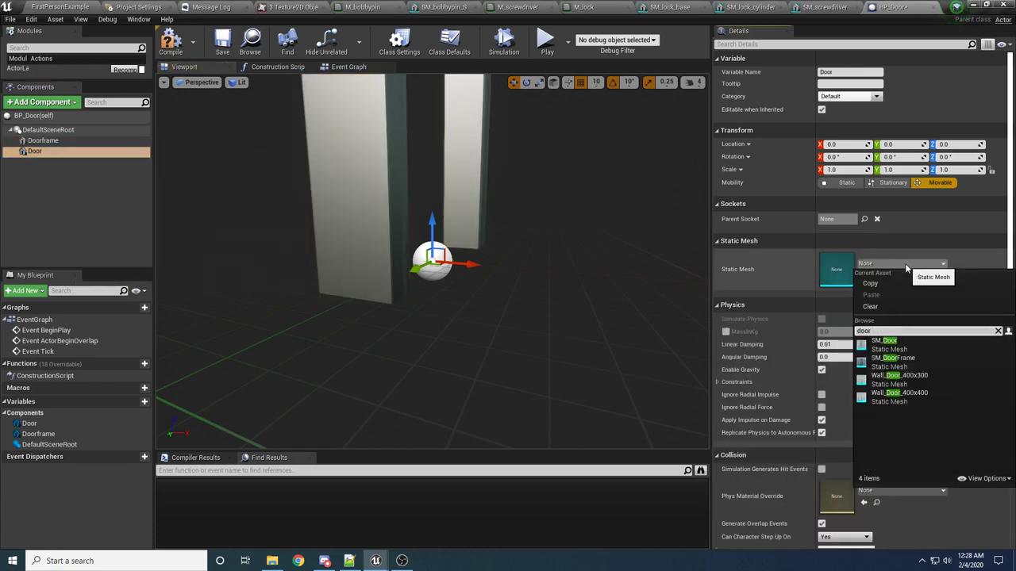
{"action": "left_click", "coordinate": [900, 346]}
Step: Set the position grid snap to 5 and move the Door component to Y 45 so it fits inside the frame
{"action": "right_click_drag", "start_coordinate": [562, 304], "coordinate": [405, 303]}
{"action": "left_click_drag", "start_coordinate": [399, 328], "coordinate": [354, 324]}
{"action": "left_click", "coordinate": [596, 82]}
{"action": "left_click", "coordinate": [597, 118]}
{"action": "left_click_drag", "start_coordinate": [366, 326], "coordinate": [397, 329]}
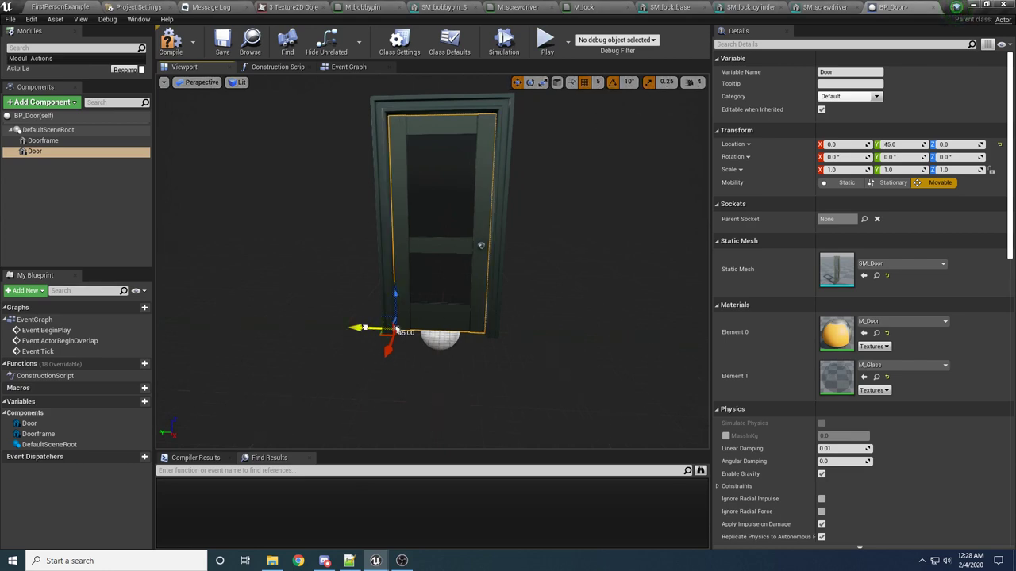
Step: Compile and save the BP_Door blueprint, then check the door's fit in its frame
{"action": "left_click_drag", "start_coordinate": [545, 271], "coordinate": [528, 295], "text": "alt"}
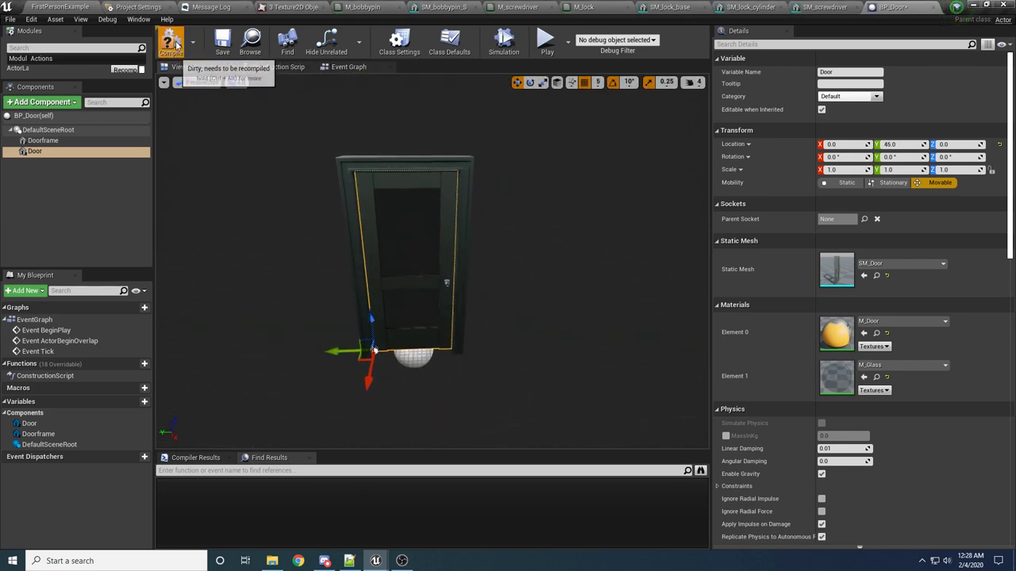
{"action": "left_click", "coordinate": [172, 41]}
{"action": "left_click", "coordinate": [223, 41]}
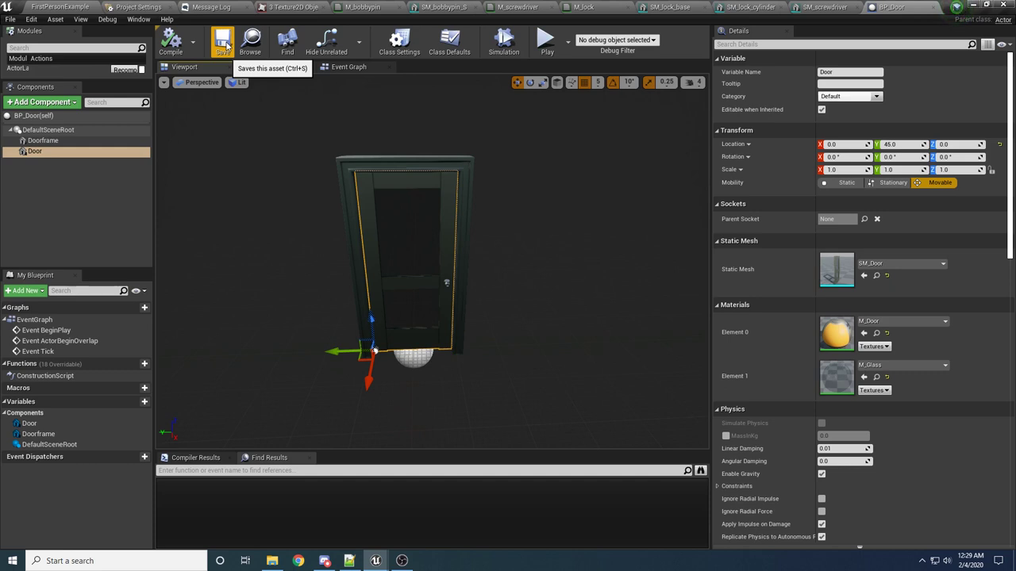
{"action": "left_click_drag", "start_coordinate": [578, 264], "coordinate": [562, 250], "text": "alt"}
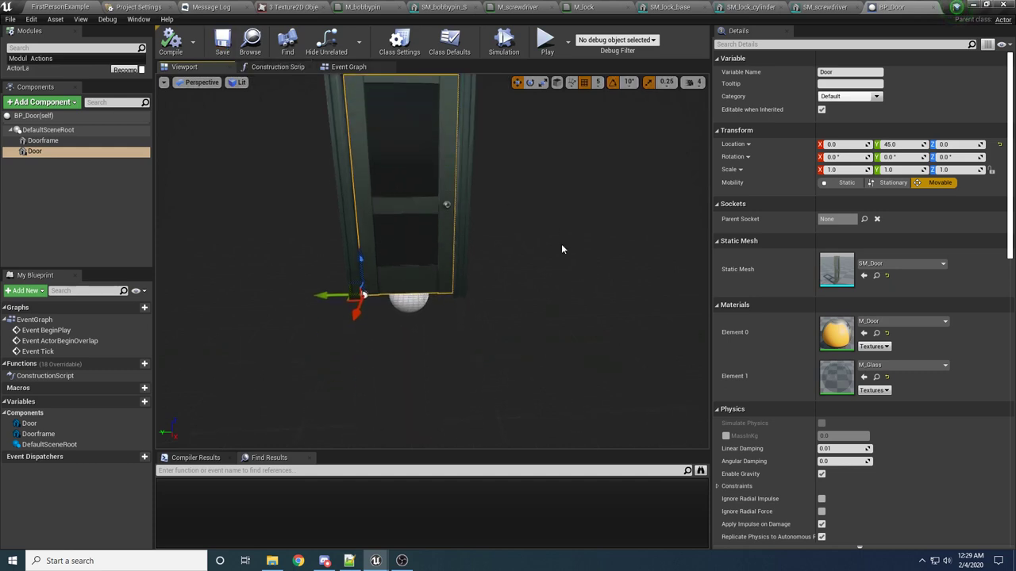
{"action": "scroll", "coordinate": [561, 249], "scroll_direction": "down", "scroll_amount": 3}
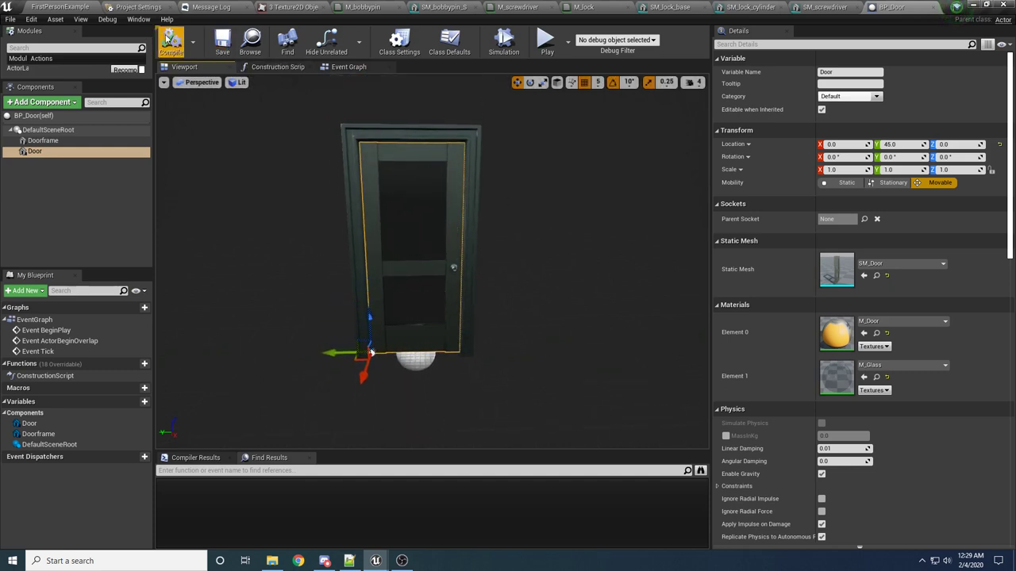